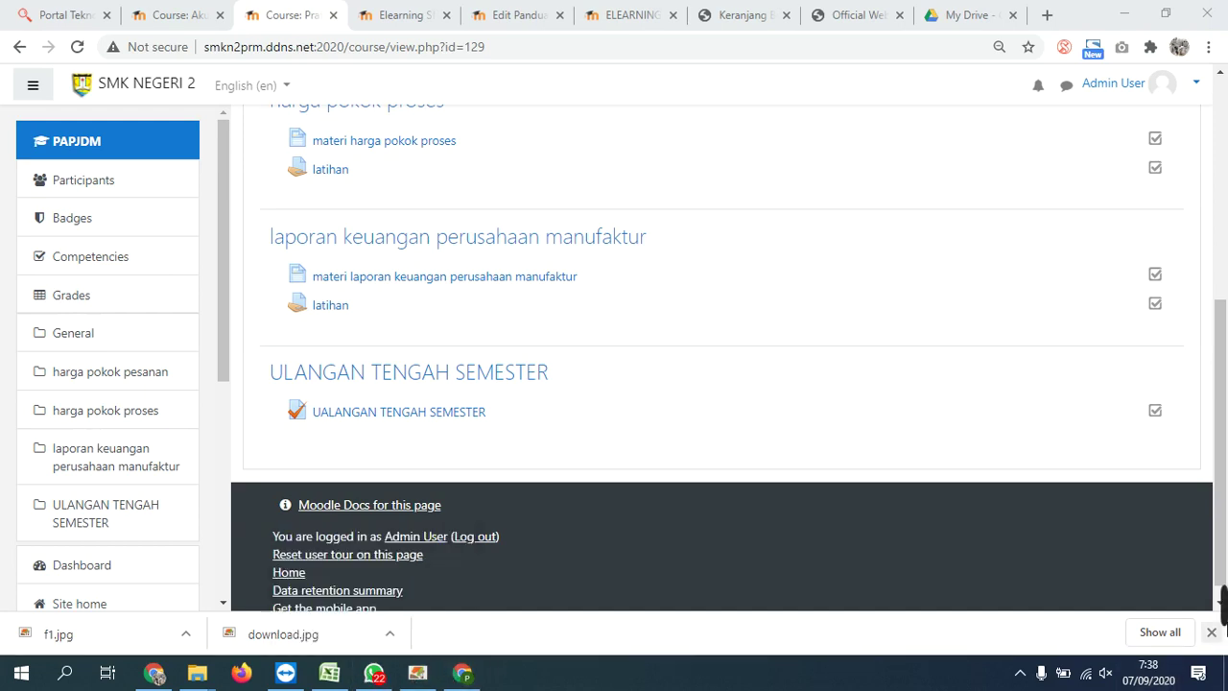
- Switch to the Akuntansi Dasar 10 course page
{"action": "mouse_move", "coordinate": [1226, 619]}
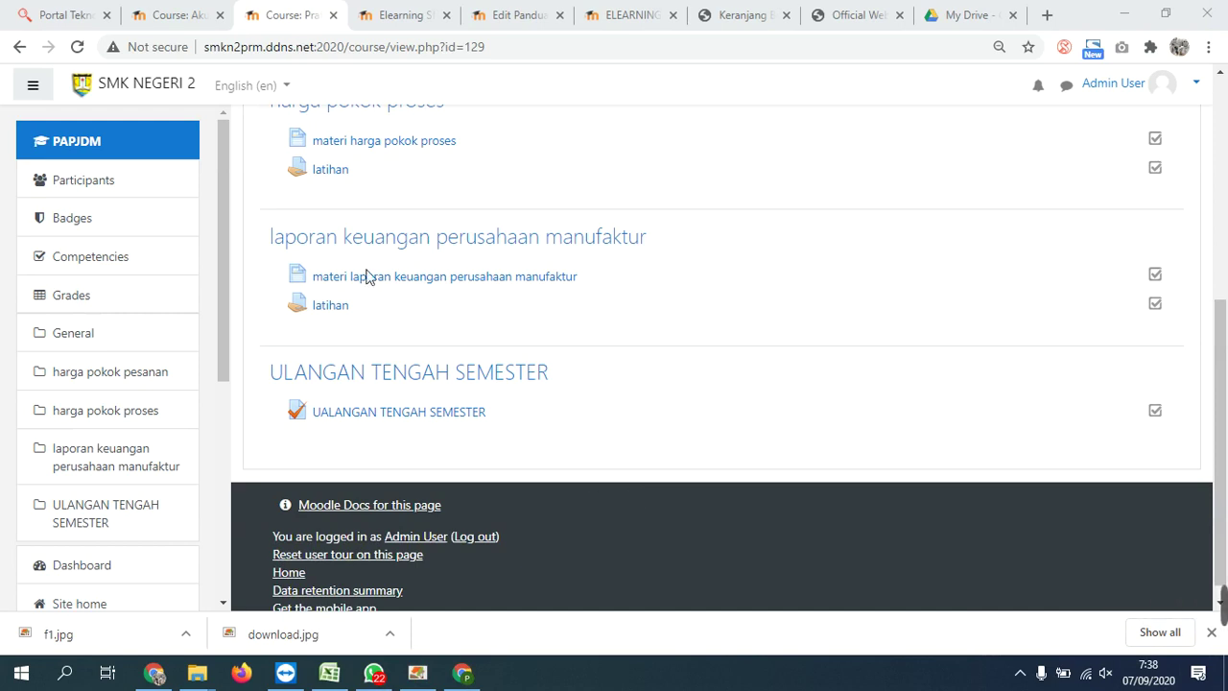
{"action": "left_click", "coordinate": [173, 14]}
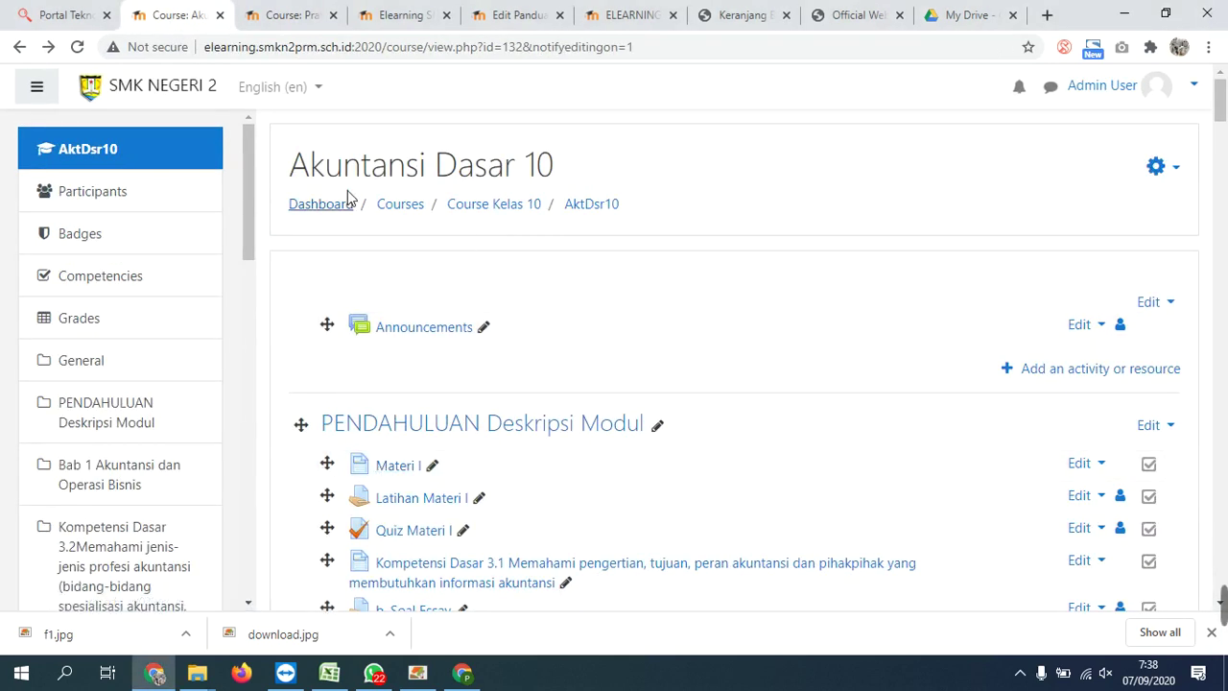
{"action": "left_click_drag", "start_coordinate": [298, 174], "coordinate": [473, 165]}
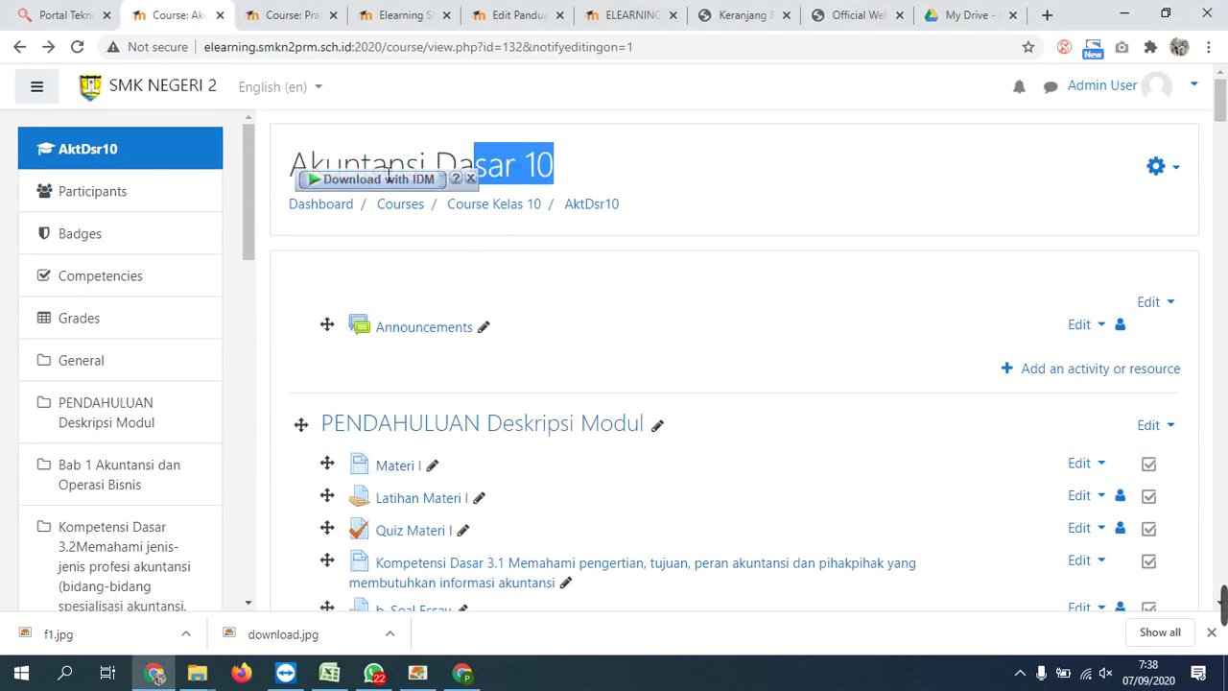
{"action": "left_click", "coordinate": [1017, 179]}
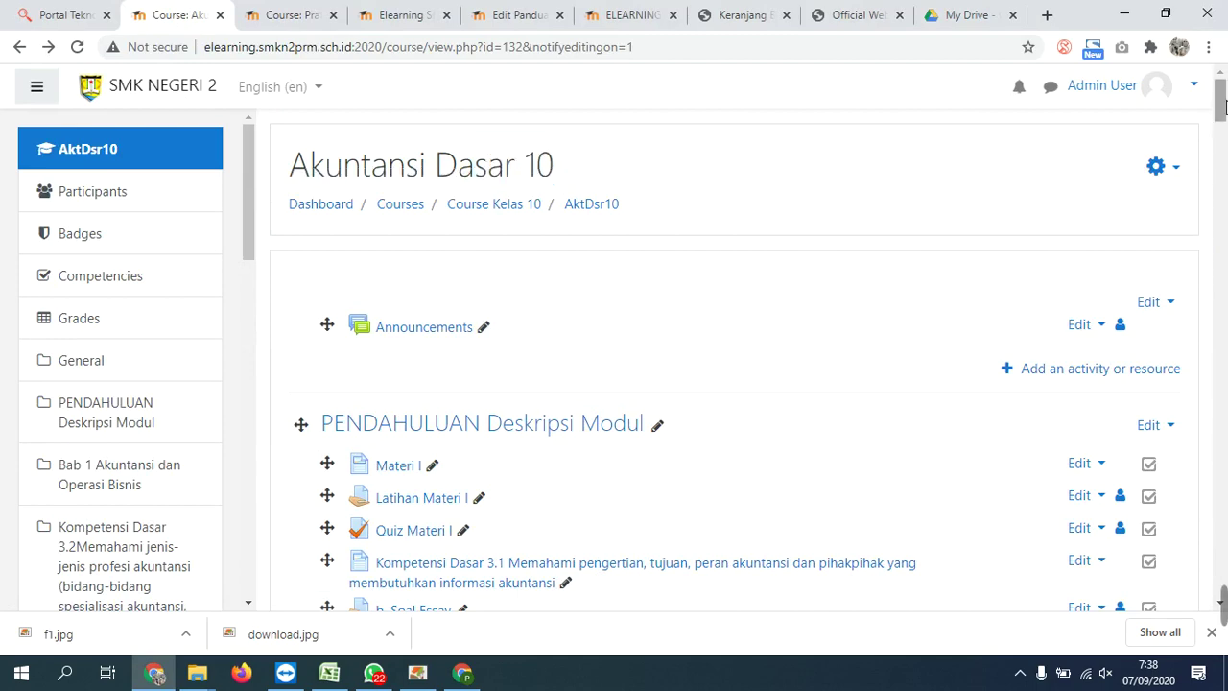
- Open the settings of the quiz Ulangan Tengah Semester Kelas X AKL in the Ujian Tengah Semester section
{"action": "left_click_drag", "start_coordinate": [1222, 120], "coordinate": [1224, 576]}
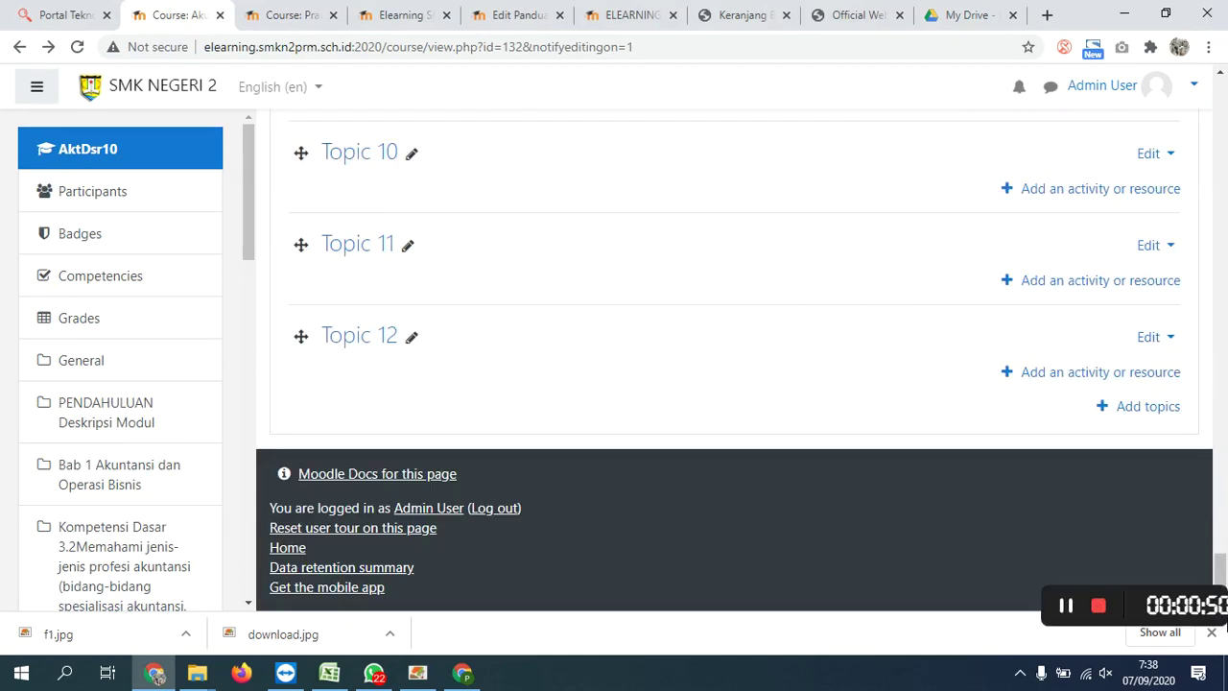
{"action": "scroll", "coordinate": [563, 526], "scroll_direction": "up", "scroll_amount": 4}
{"action": "scroll", "coordinate": [524, 425], "scroll_direction": "up", "scroll_amount": 5}
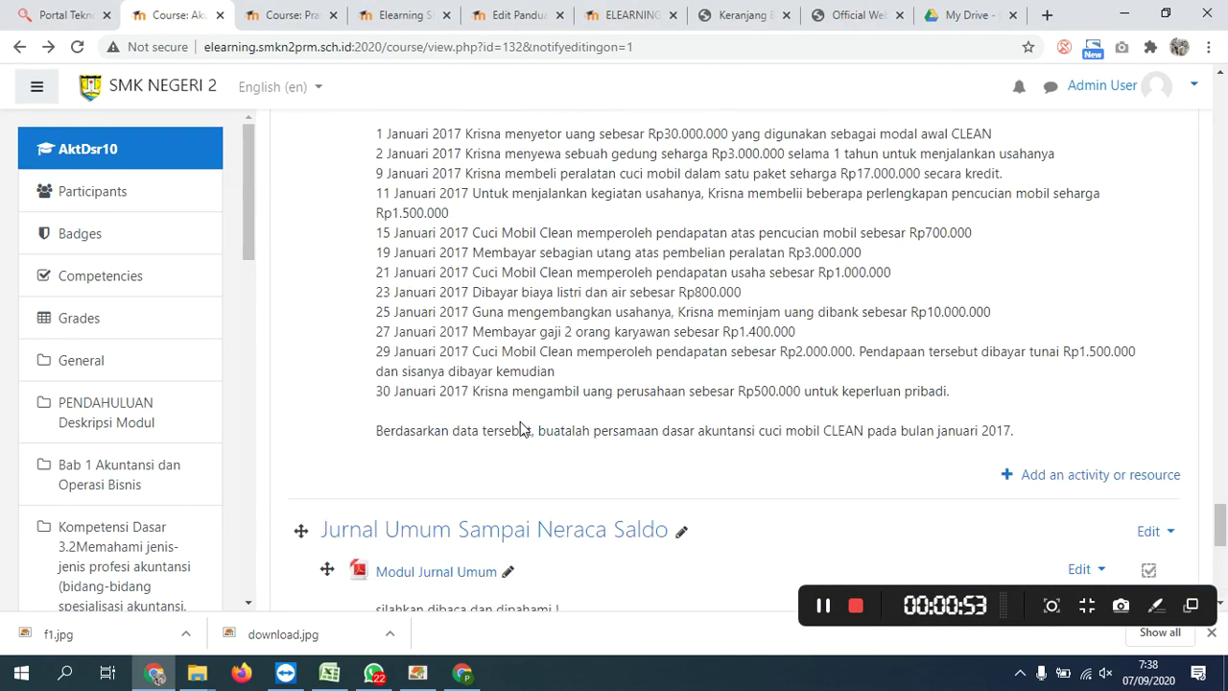
{"action": "scroll", "coordinate": [520, 429], "scroll_direction": "down", "scroll_amount": 8}
{"action": "scroll", "coordinate": [520, 425], "scroll_direction": "up", "scroll_amount": 15}
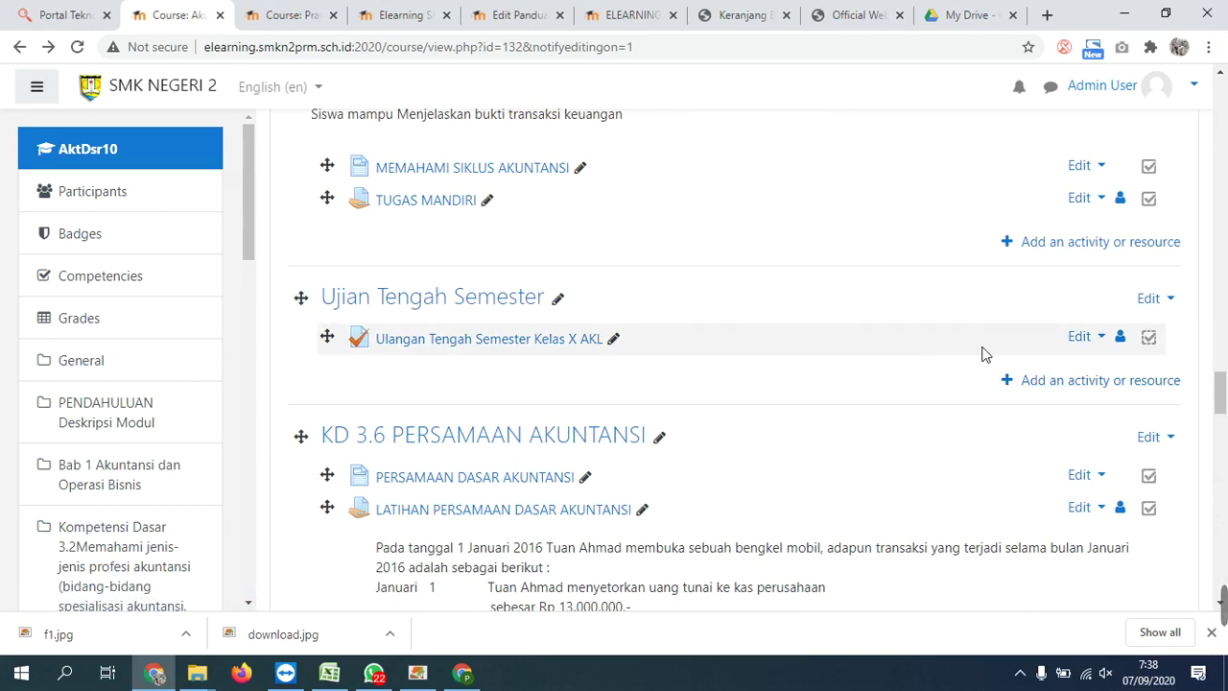
{"action": "left_click", "coordinate": [1085, 338]}
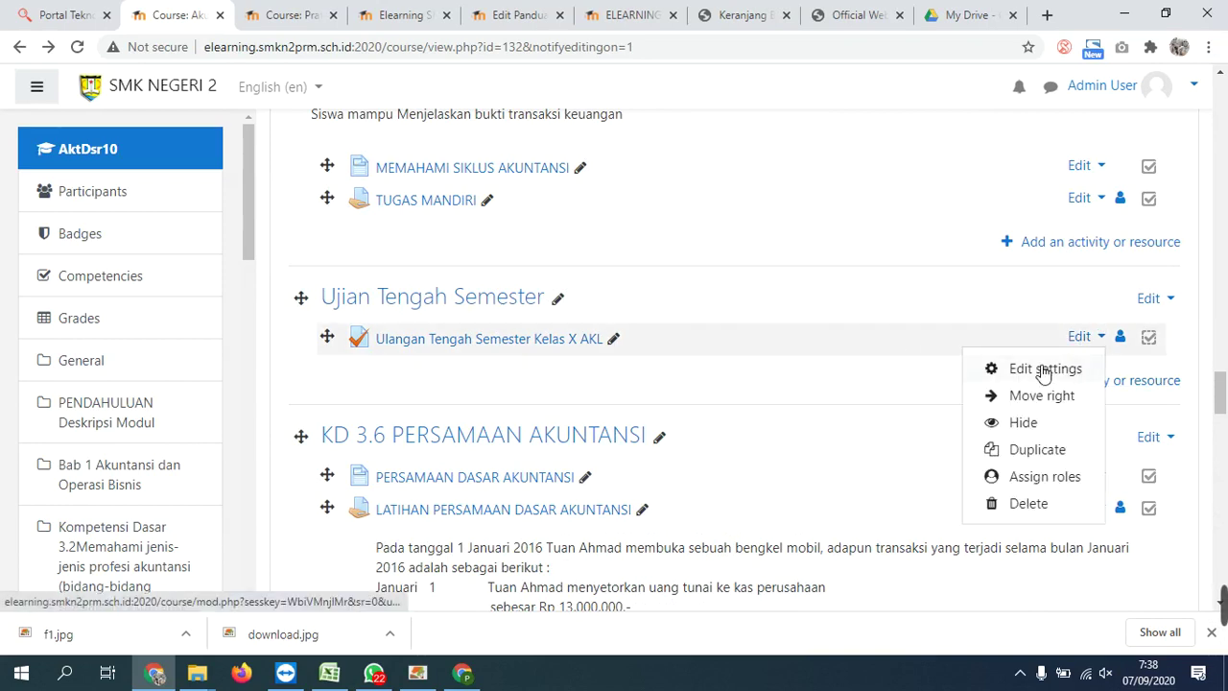
{"action": "left_click", "coordinate": [1043, 371]}
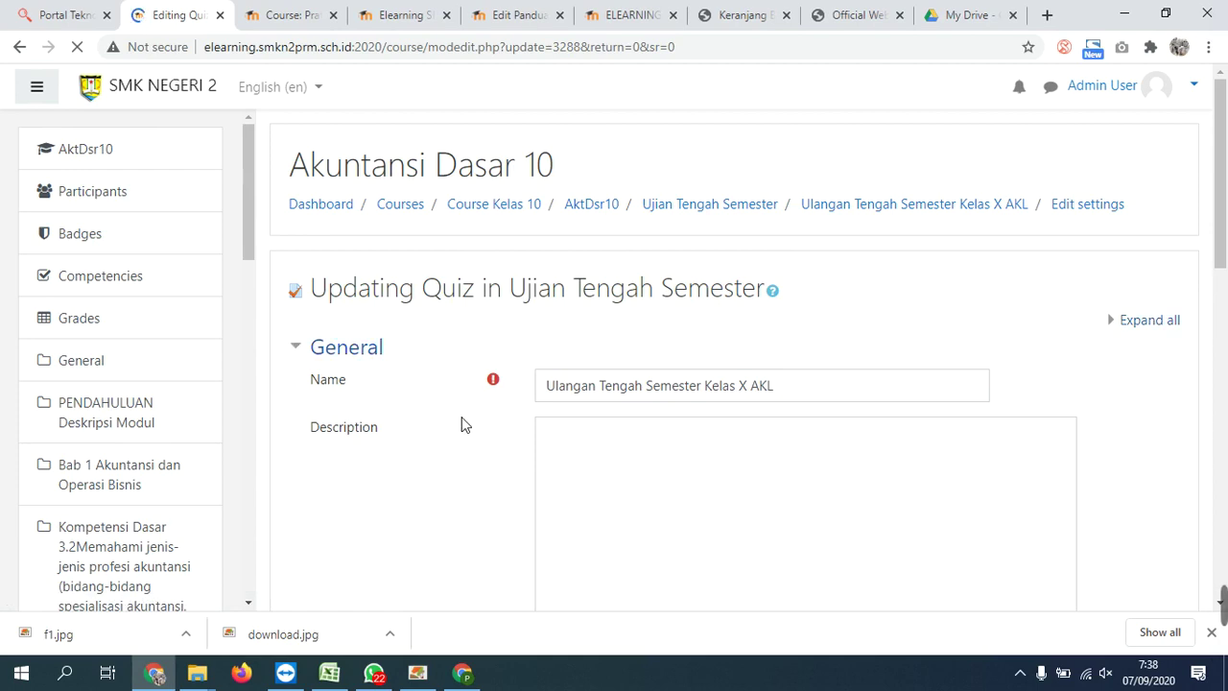
- Expand the quiz's timing settings and set its opening time to 08:00
{"action": "scroll", "coordinate": [462, 426], "scroll_direction": "down", "scroll_amount": 3}
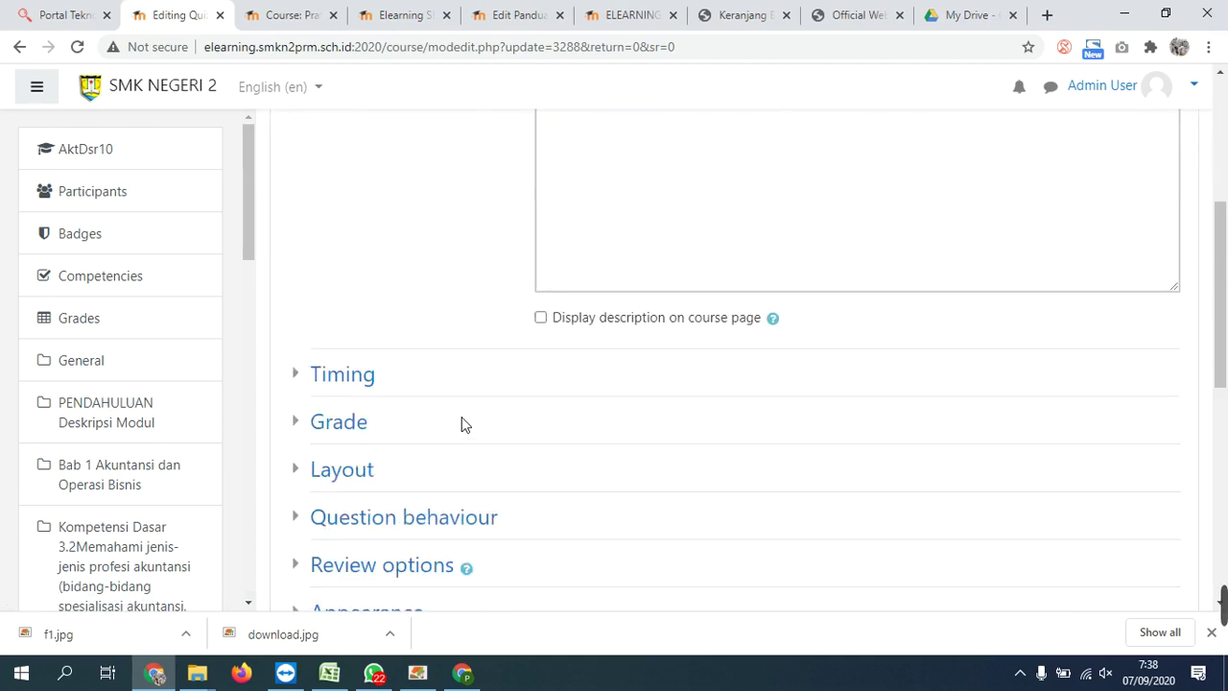
{"action": "scroll", "coordinate": [462, 426], "scroll_direction": "up", "scroll_amount": 1}
{"action": "scroll", "coordinate": [375, 397], "scroll_direction": "down", "scroll_amount": 2}
{"action": "left_click", "coordinate": [356, 380]}
{"action": "scroll", "coordinate": [457, 398], "scroll_direction": "down", "scroll_amount": 2}
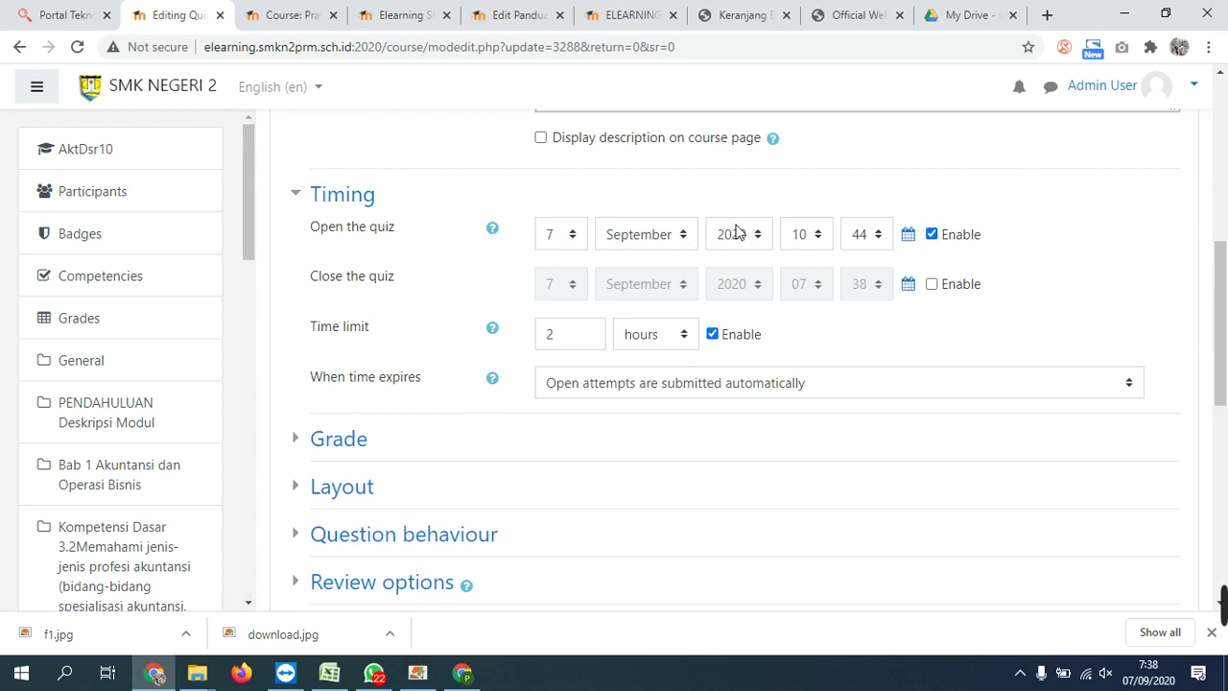
{"action": "left_click", "coordinate": [806, 238]}
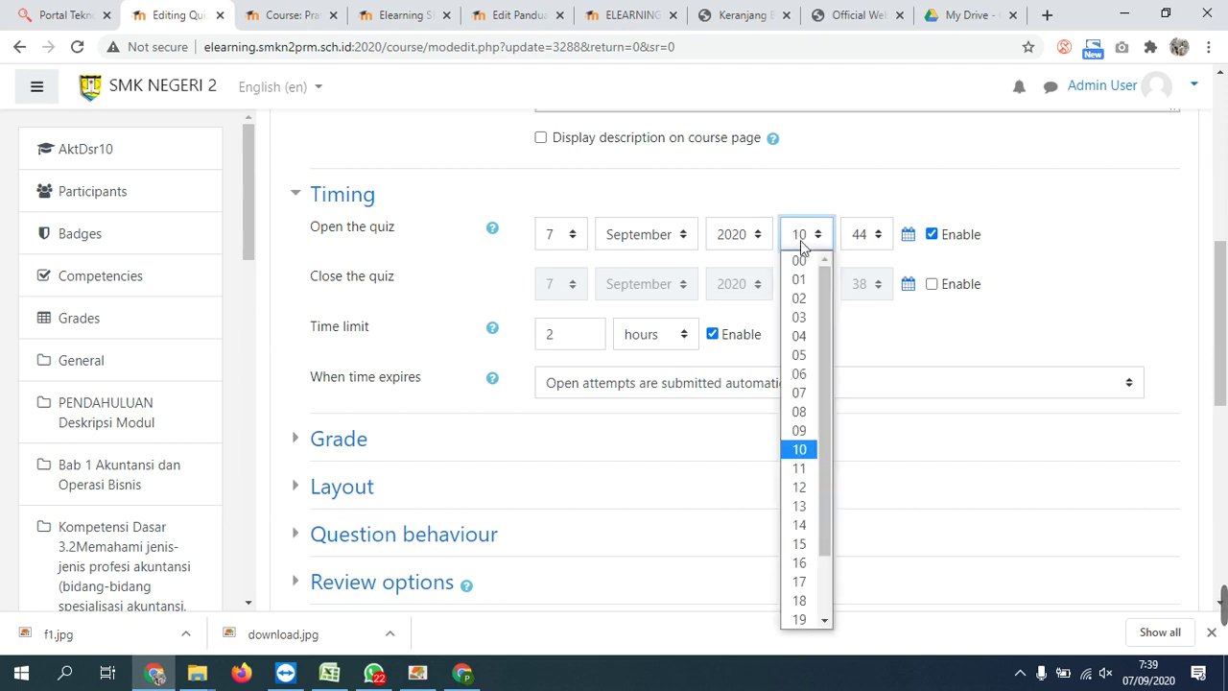
{"action": "left_click", "coordinate": [802, 413]}
{"action": "left_click", "coordinate": [858, 236]}
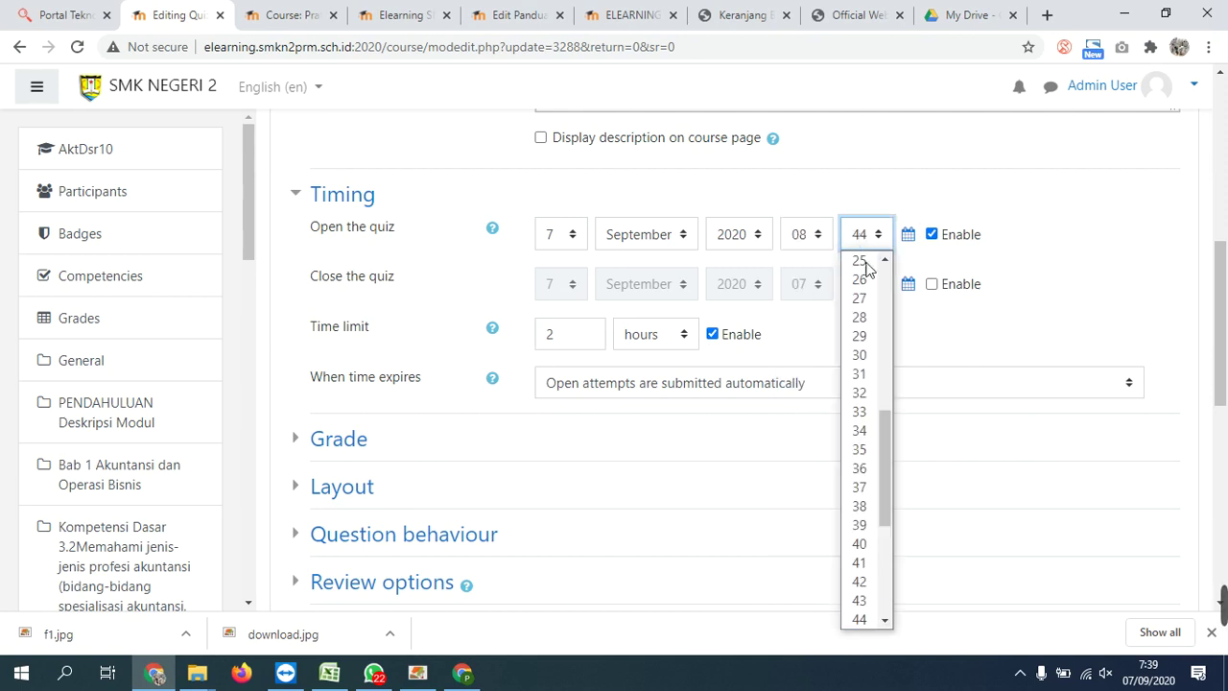
{"action": "scroll", "coordinate": [882, 417], "scroll_direction": "up", "scroll_amount": 5}
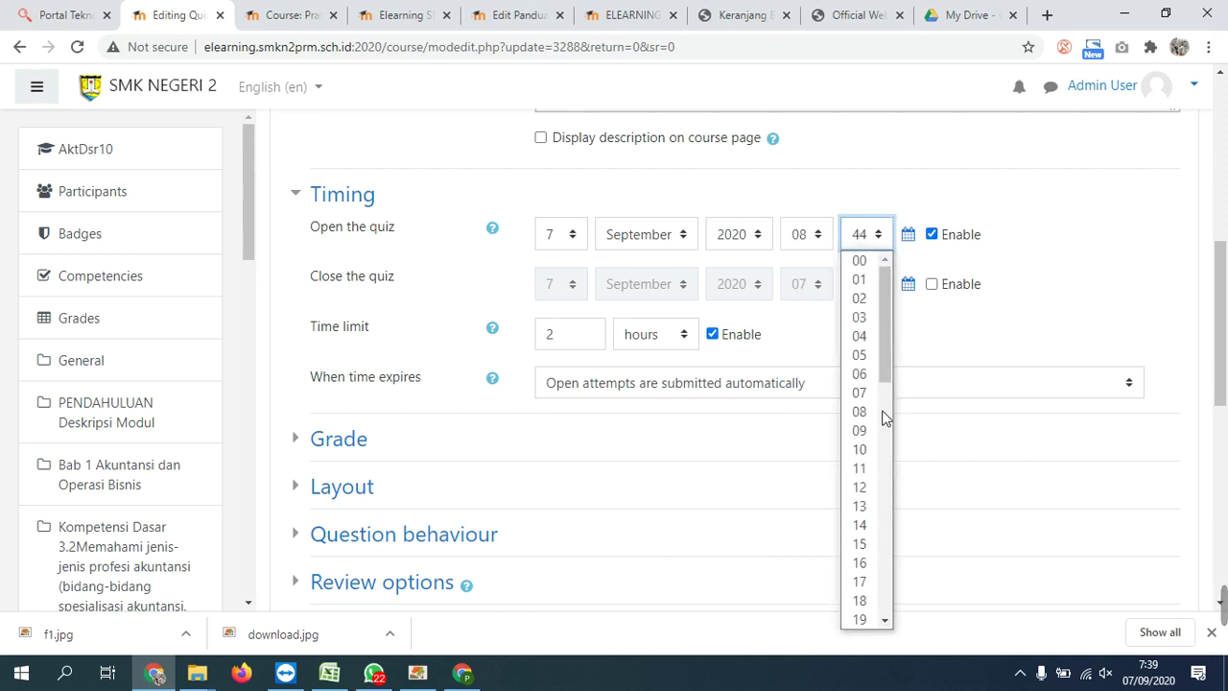
{"action": "left_click", "coordinate": [860, 260]}
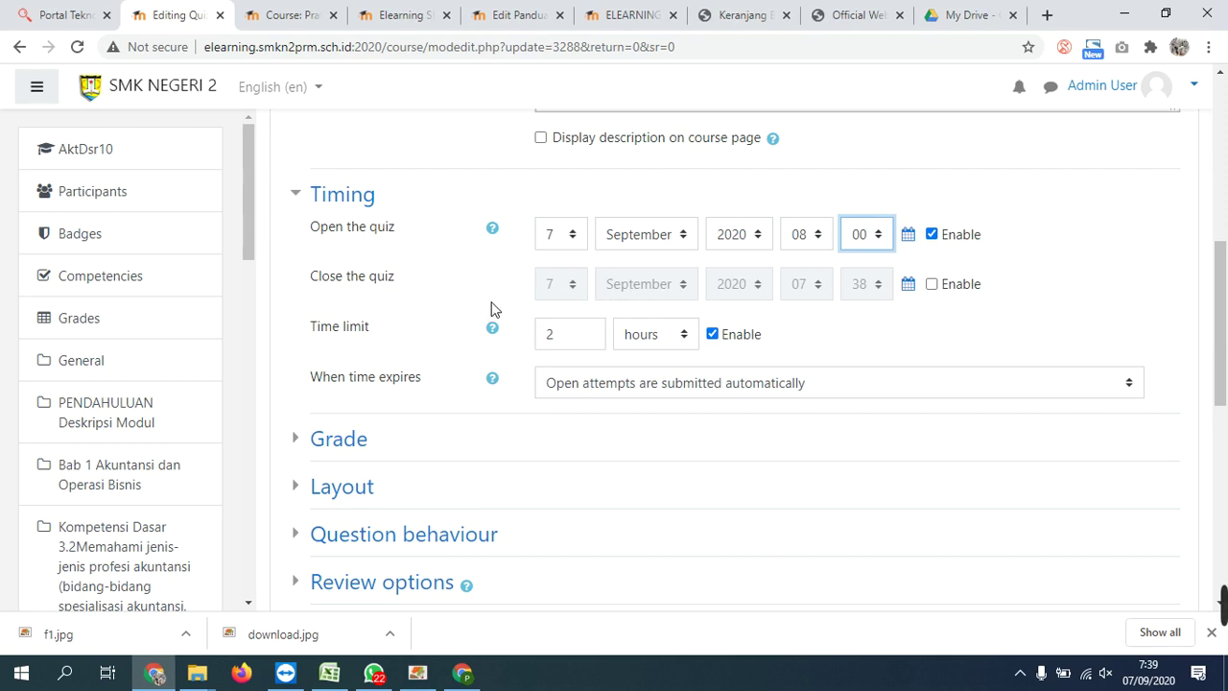
- Enable the quiz's closing date and set it to day 10 at 23:59
{"action": "left_click", "coordinate": [931, 284]}
{"action": "left_click", "coordinate": [565, 288]}
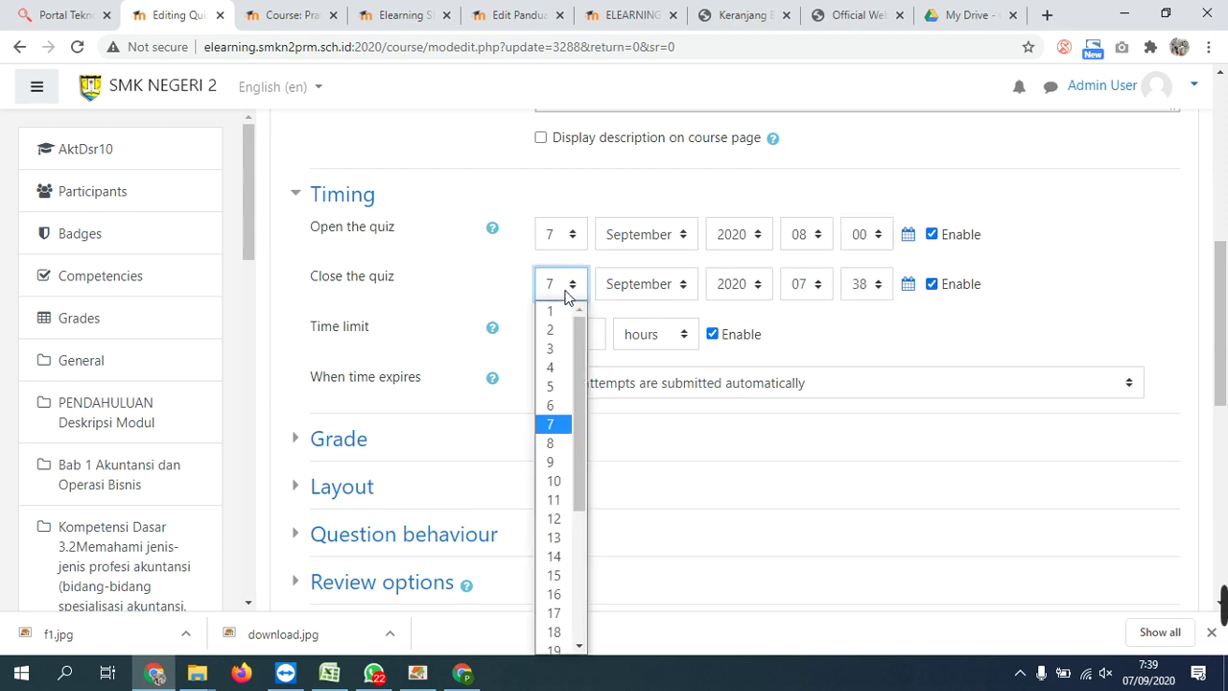
{"action": "left_click", "coordinate": [563, 481]}
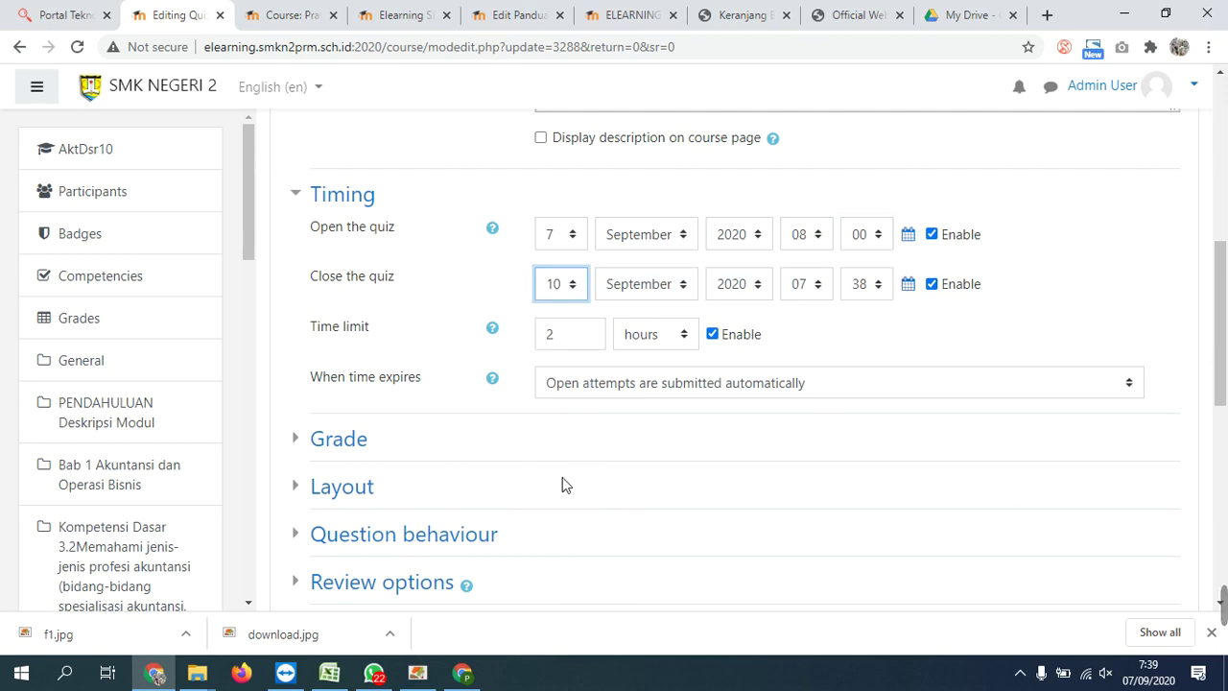
{"action": "left_click", "coordinate": [806, 285]}
{"action": "scroll", "coordinate": [823, 576], "scroll_direction": "down", "scroll_amount": 2}
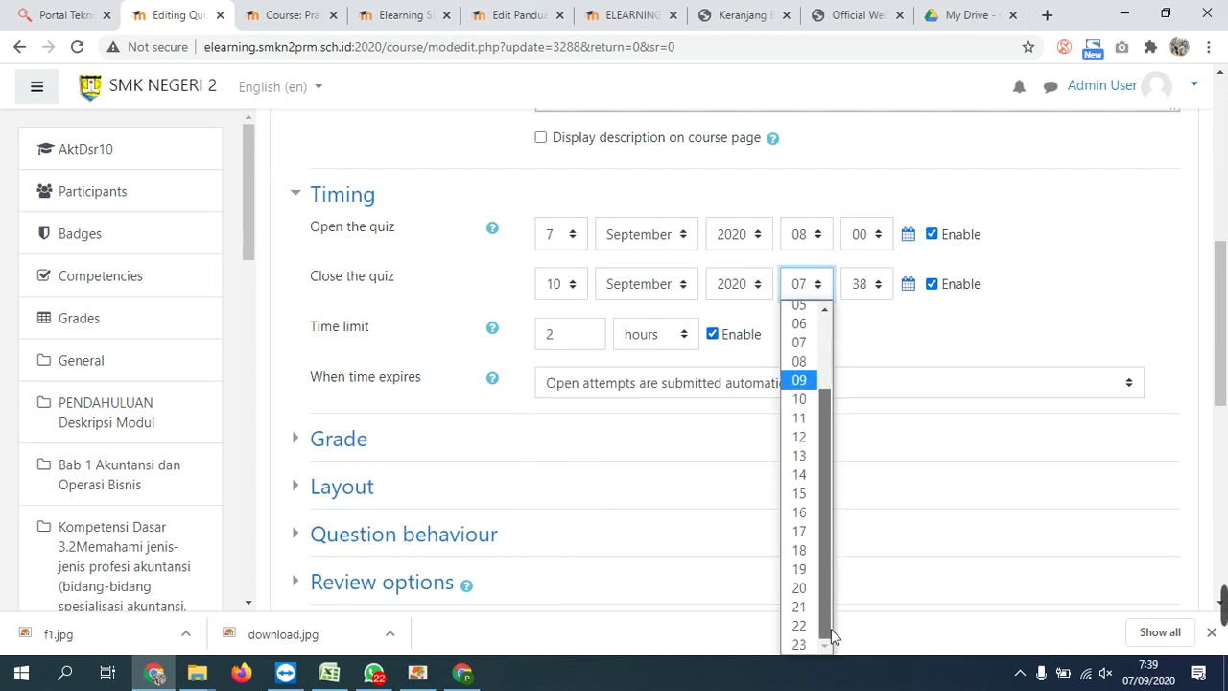
{"action": "left_click", "coordinate": [798, 644]}
{"action": "left_click", "coordinate": [869, 286]}
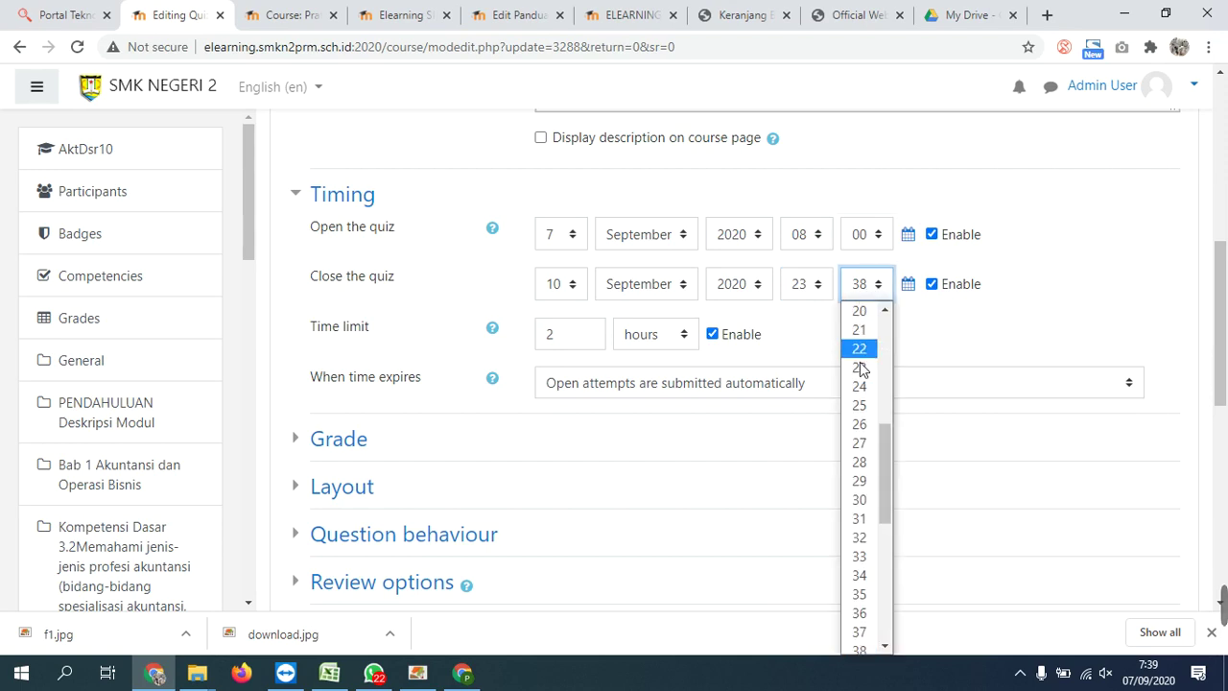
{"action": "left_click_drag", "start_coordinate": [881, 443], "coordinate": [881, 616]}
{"action": "left_click", "coordinate": [859, 647]}
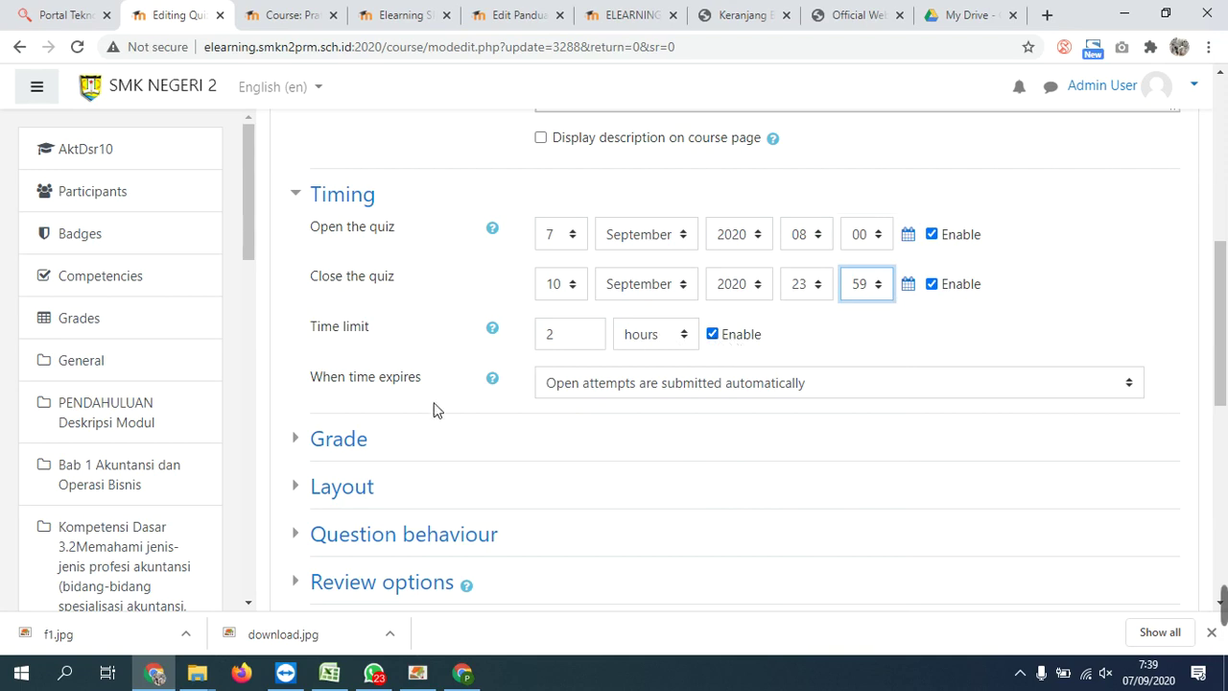
- Expand the grade settings and limit the attempts allowed to 1
{"action": "left_click", "coordinate": [340, 438]}
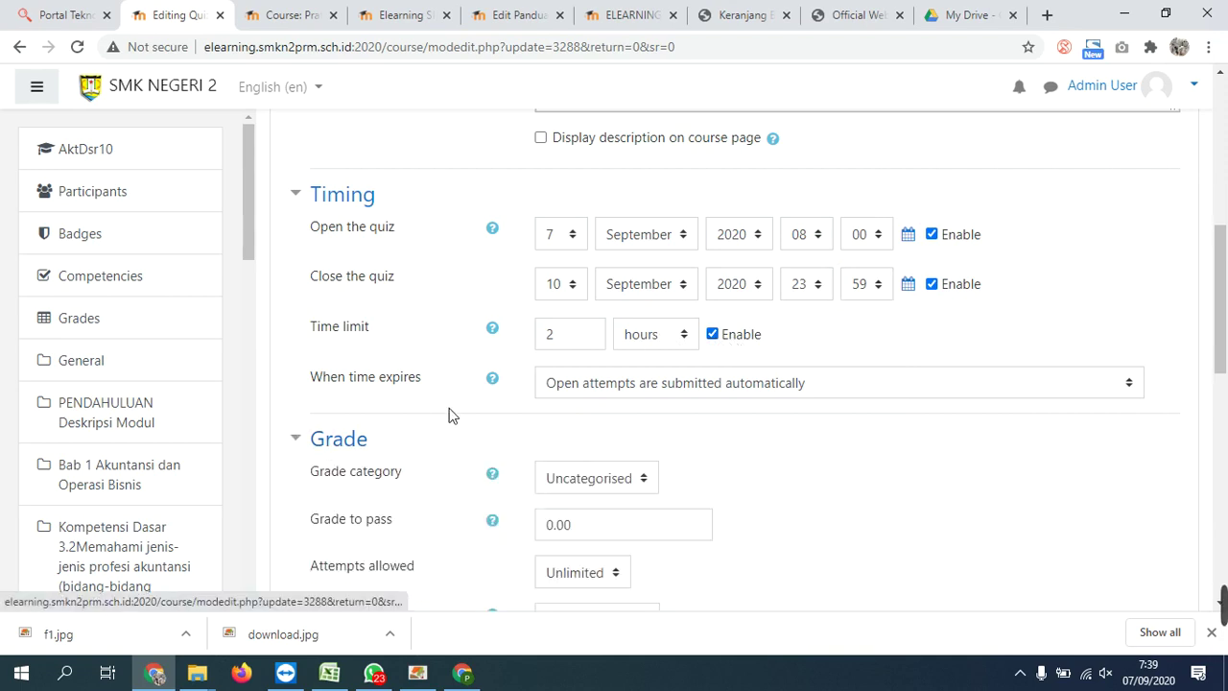
{"action": "scroll", "coordinate": [459, 410], "scroll_direction": "down", "scroll_amount": 2}
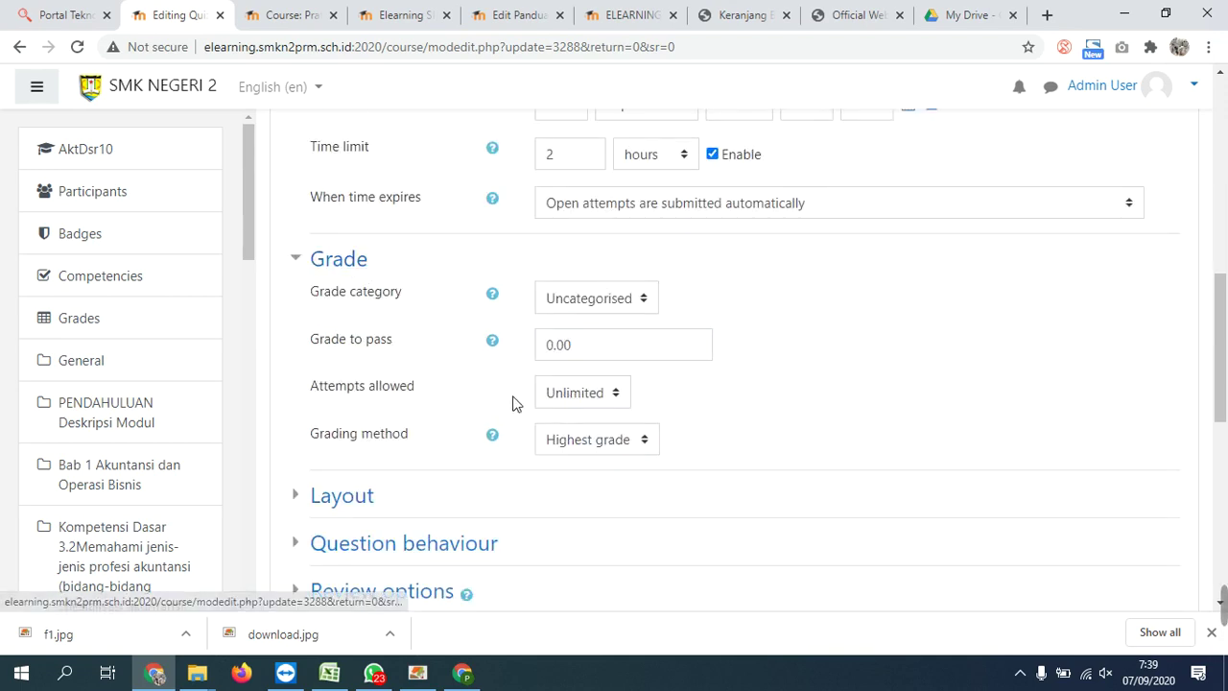
{"action": "scroll", "coordinate": [513, 404], "scroll_direction": "up", "scroll_amount": 2}
{"action": "scroll", "coordinate": [547, 421], "scroll_direction": "down", "scroll_amount": 2}
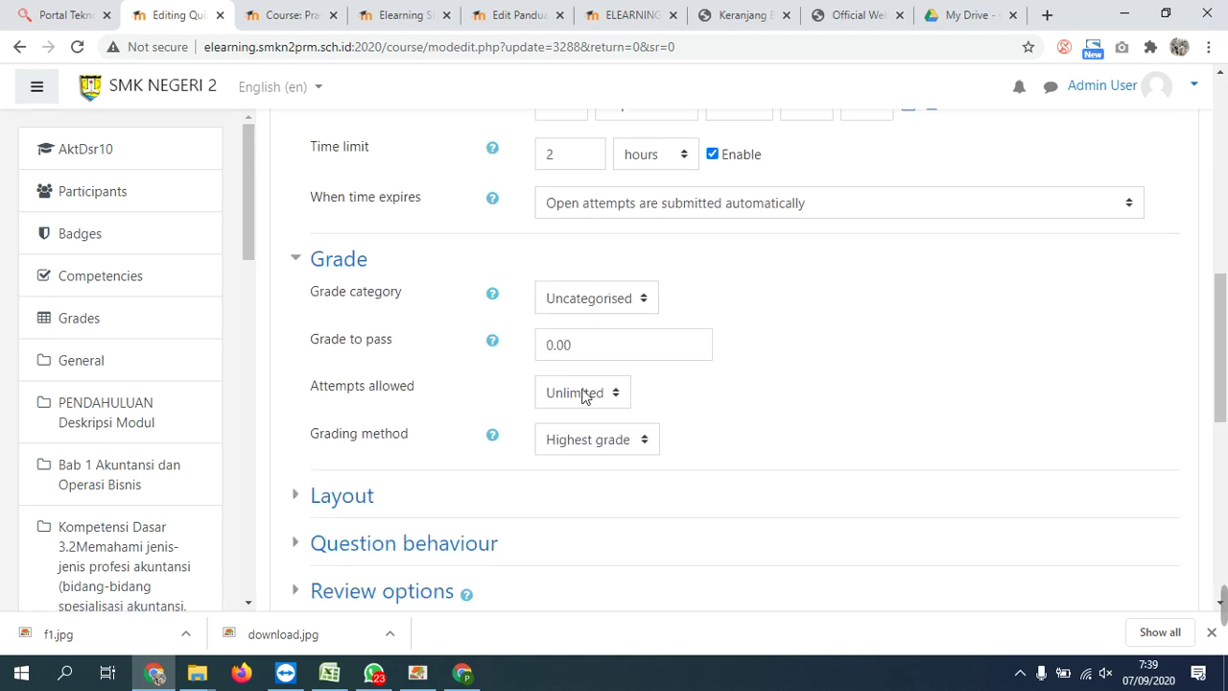
{"action": "scroll", "coordinate": [516, 480], "scroll_direction": "up", "scroll_amount": 8}
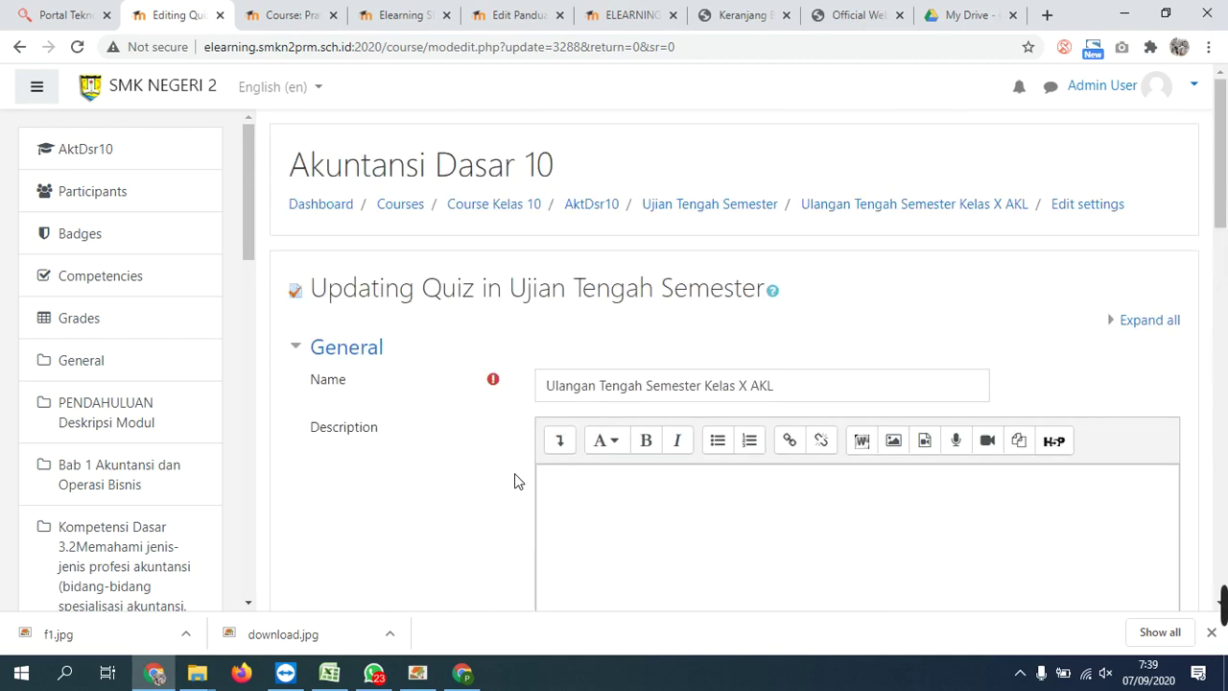
{"action": "scroll", "coordinate": [514, 481], "scroll_direction": "down", "scroll_amount": 1}
{"action": "scroll", "coordinate": [515, 481], "scroll_direction": "down", "scroll_amount": 6}
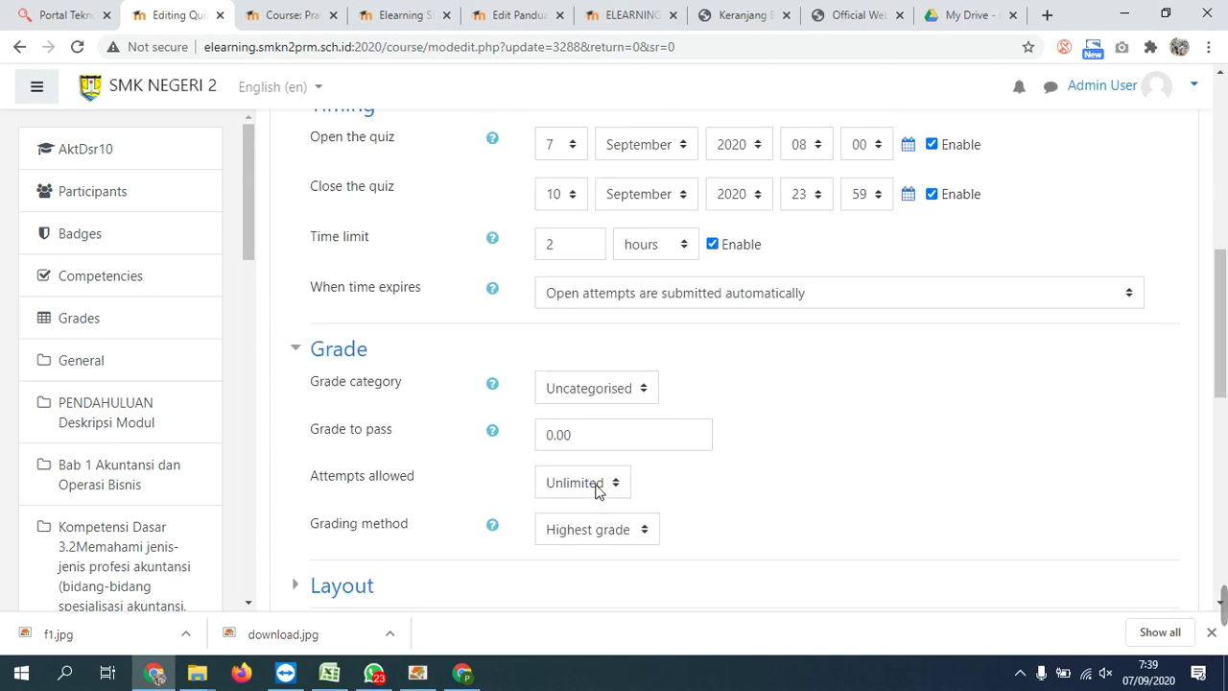
{"action": "scroll", "coordinate": [596, 489], "scroll_direction": "down", "scroll_amount": 1}
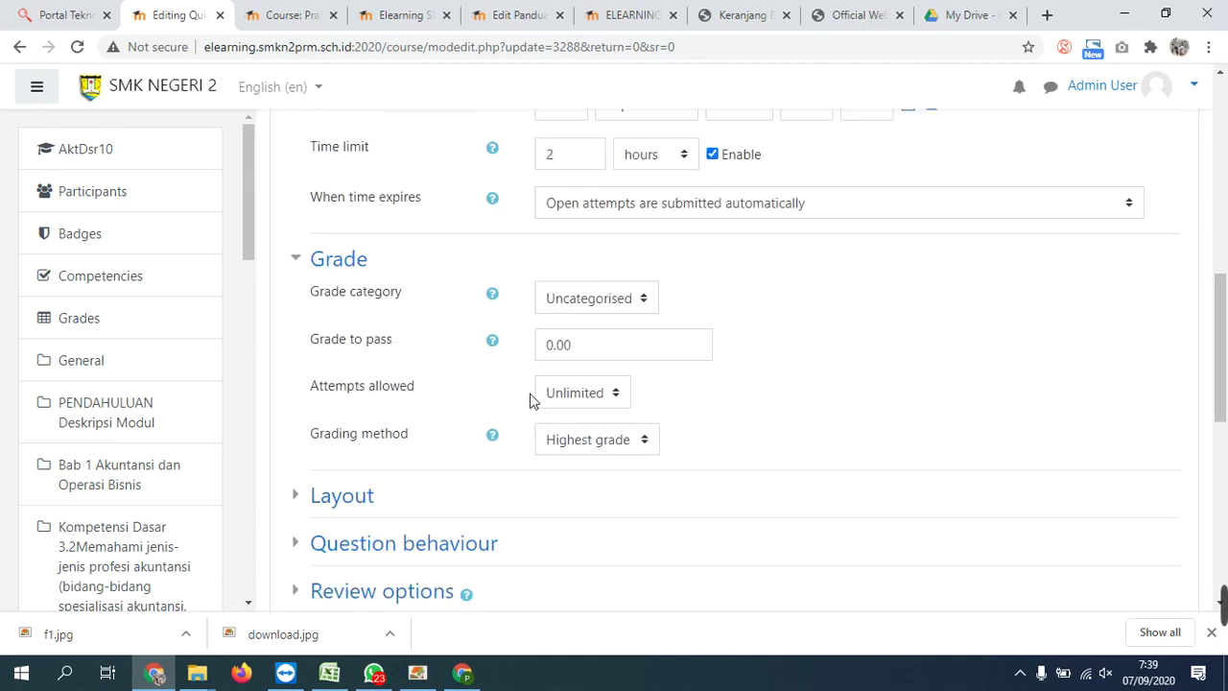
{"action": "left_click", "coordinate": [584, 397]}
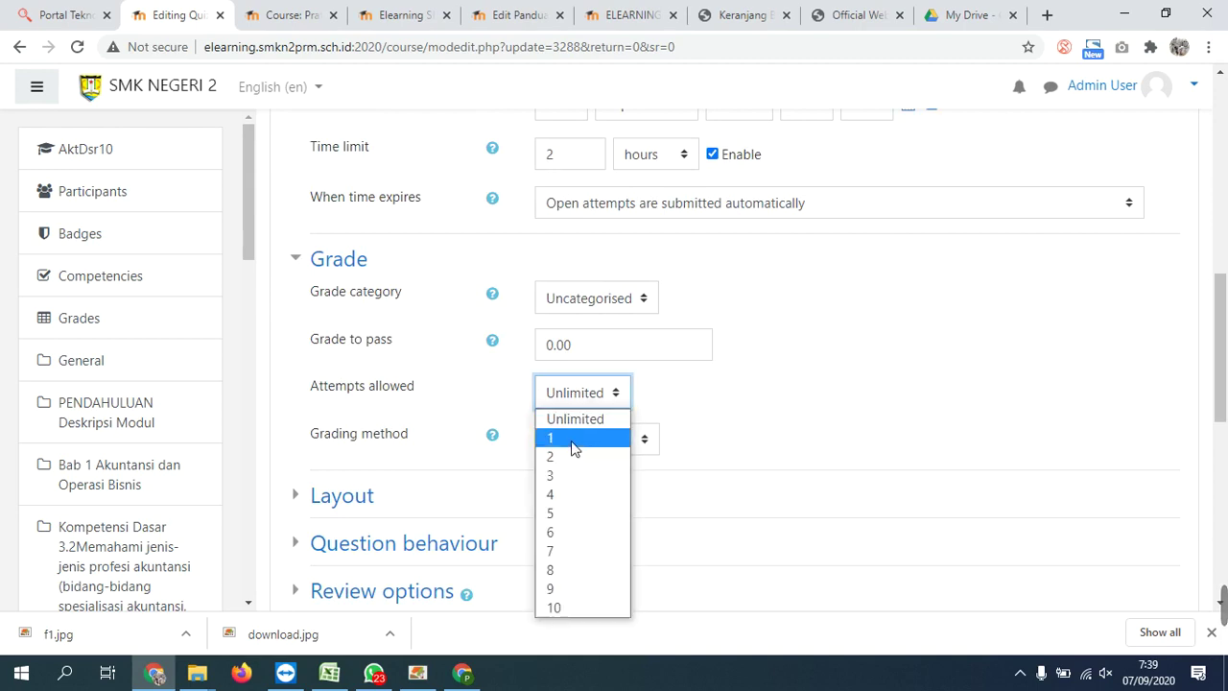
{"action": "left_click", "coordinate": [573, 439]}
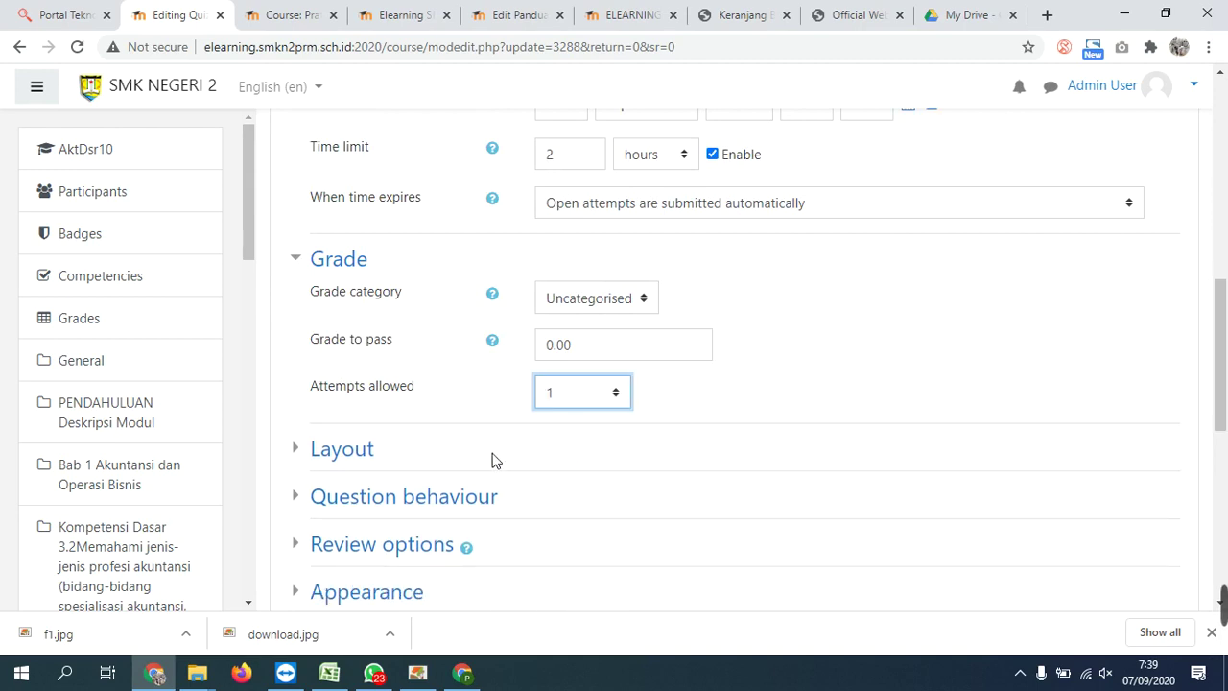
- Expand the review options and clear every option except Marks for the period immediately after the attempt
{"action": "scroll", "coordinate": [494, 460], "scroll_direction": "down", "scroll_amount": 1}
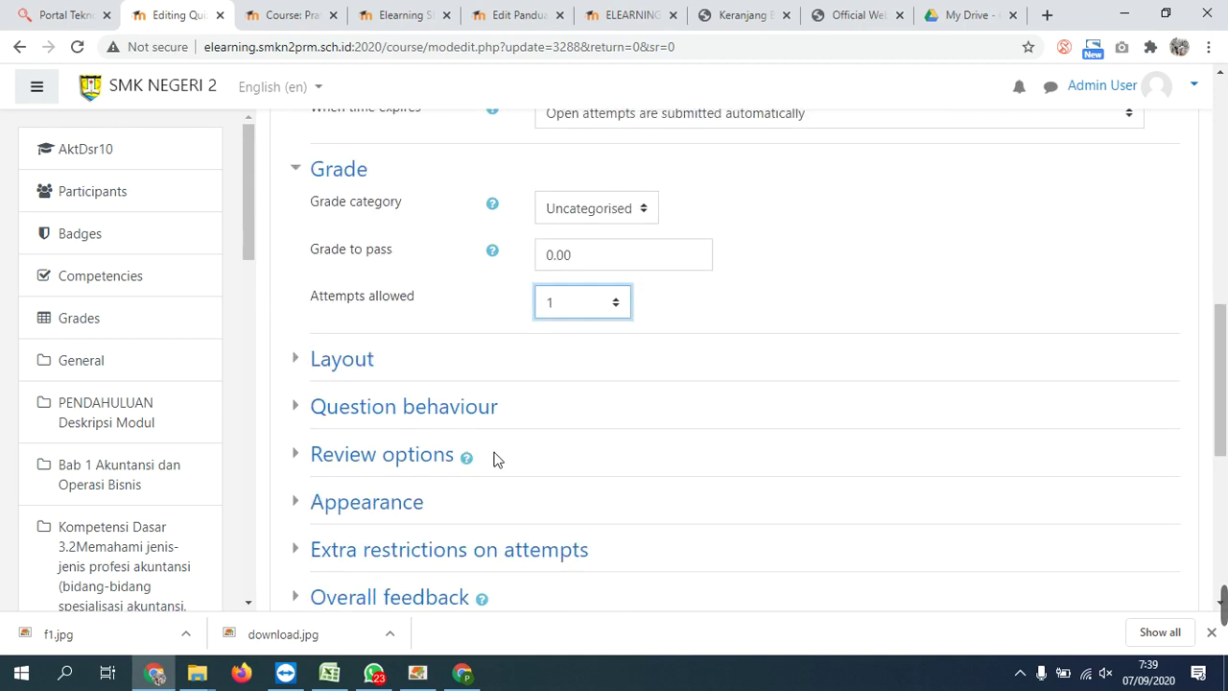
{"action": "scroll", "coordinate": [489, 456], "scroll_direction": "down", "scroll_amount": 2}
{"action": "left_click", "coordinate": [413, 281]}
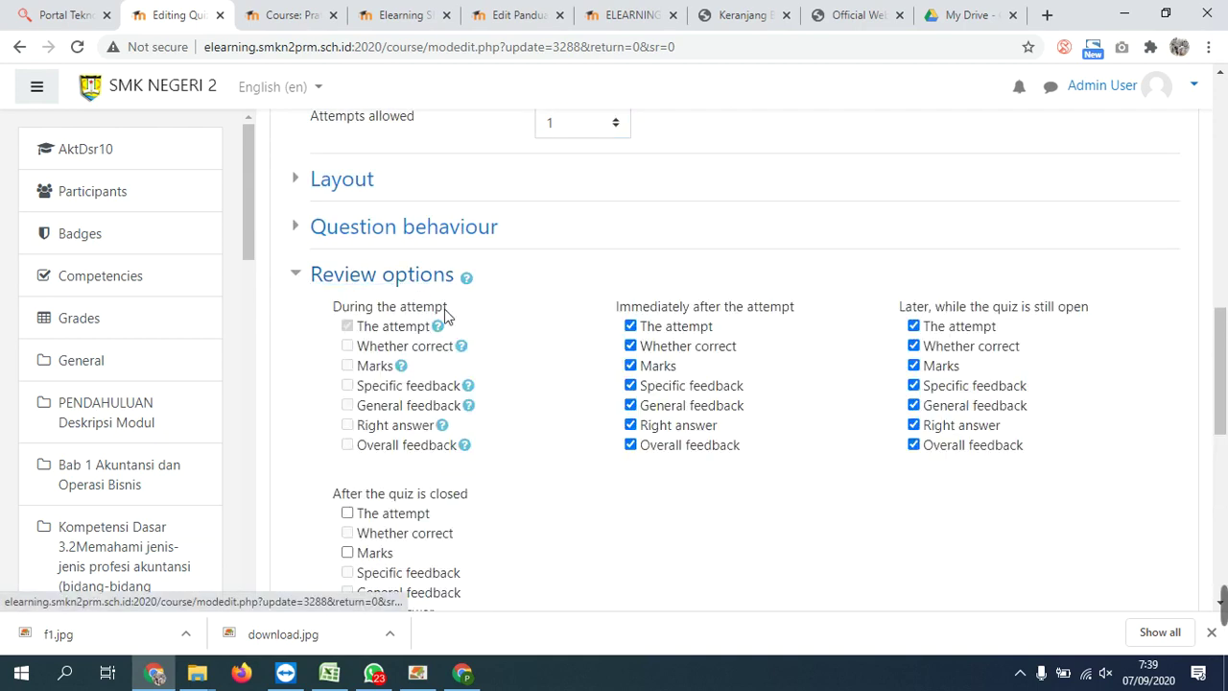
{"action": "scroll", "coordinate": [519, 468], "scroll_direction": "down", "scroll_amount": 1}
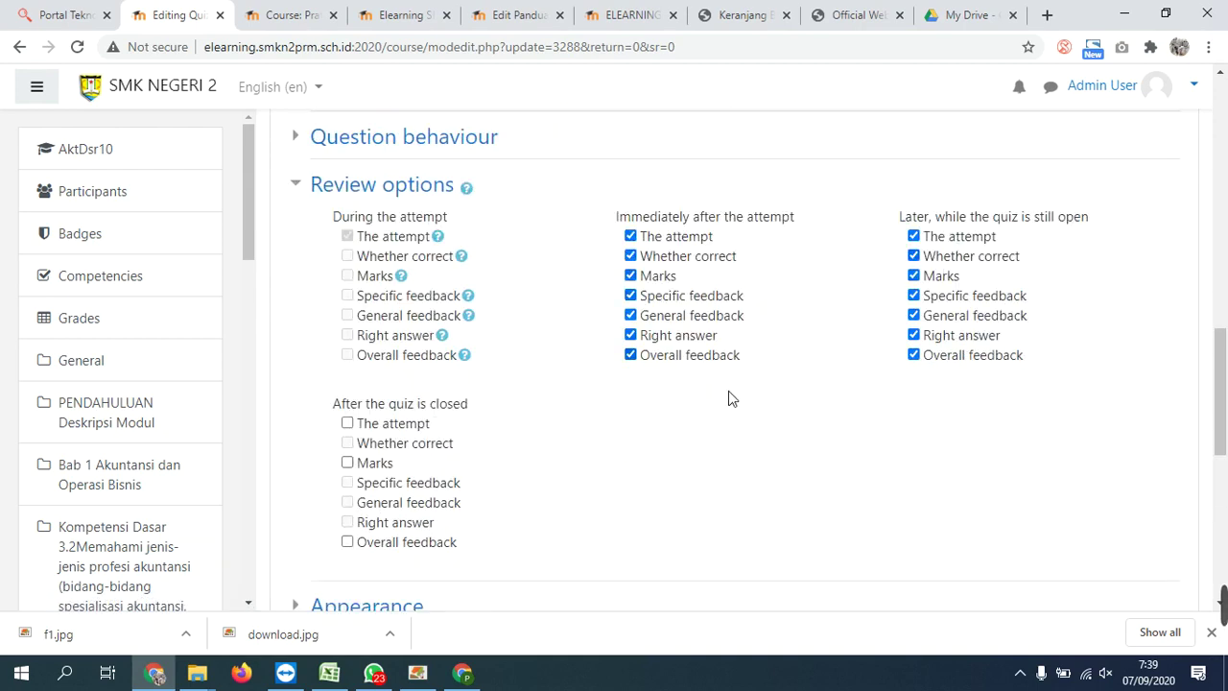
{"action": "scroll", "coordinate": [728, 402], "scroll_direction": "up", "scroll_amount": 2}
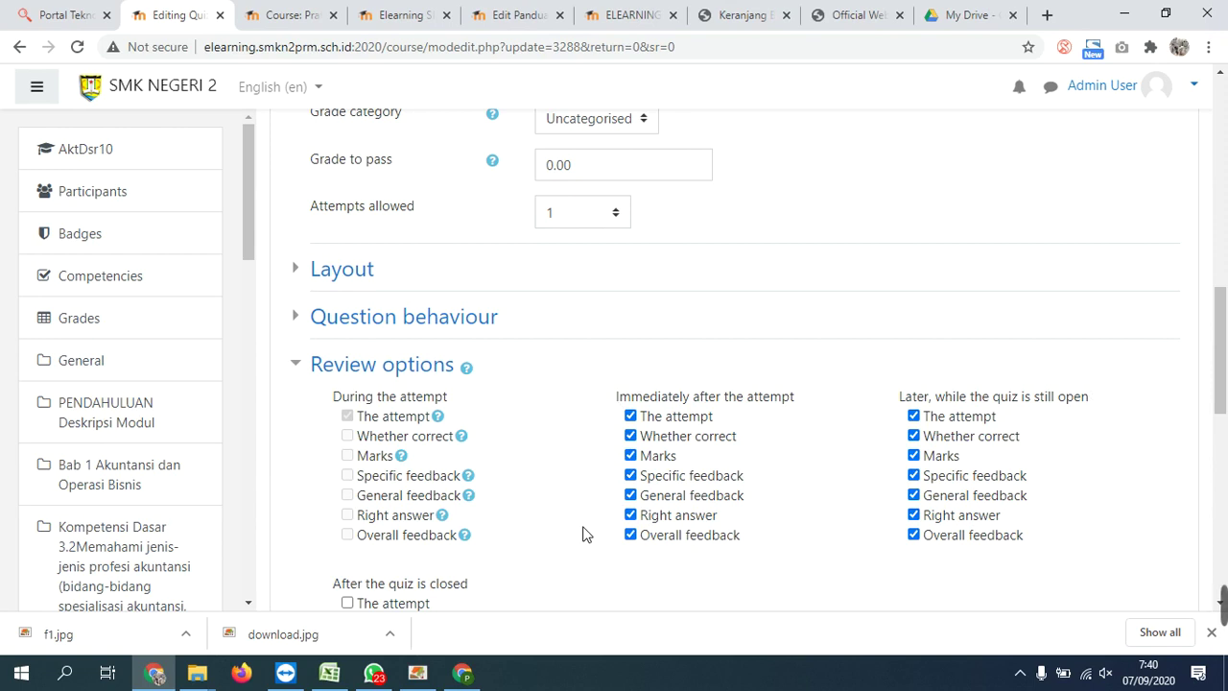
{"action": "left_click", "coordinate": [676, 515]}
{"action": "left_click", "coordinate": [655, 497]}
{"action": "left_click", "coordinate": [657, 476]}
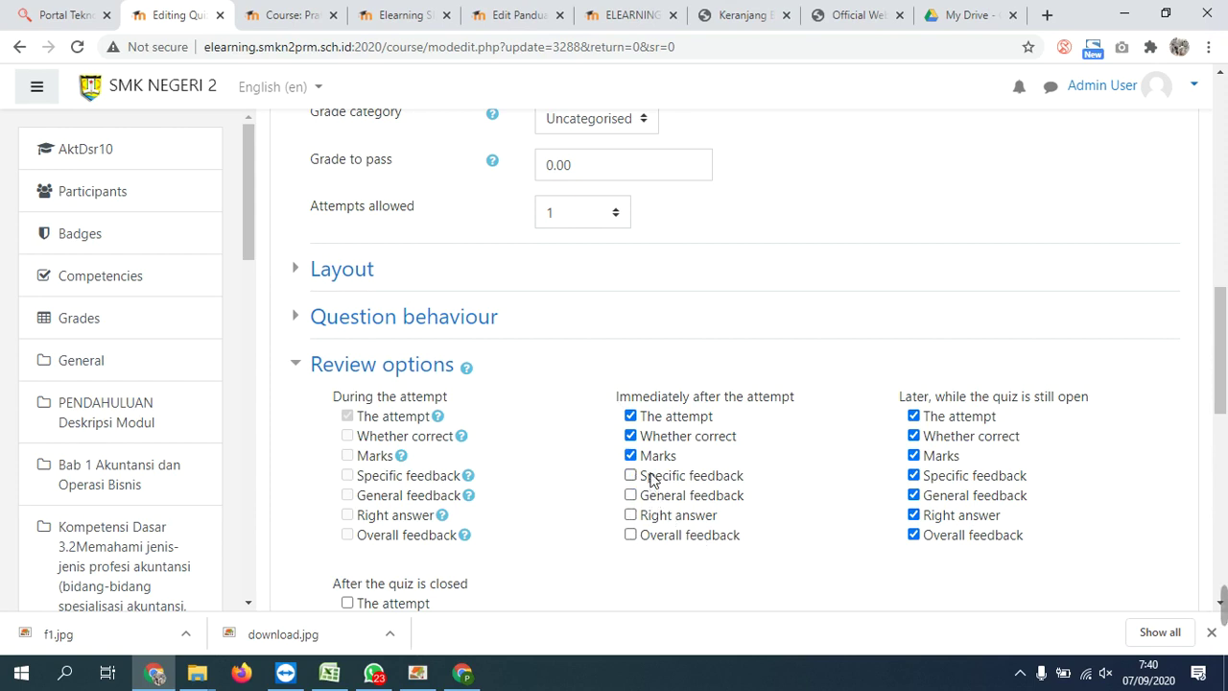
{"action": "left_click", "coordinate": [657, 439]}
{"action": "left_click", "coordinate": [660, 418]}
- Clear every review option except Marks for the period later, while the quiz is still open
{"action": "left_click", "coordinate": [933, 538]}
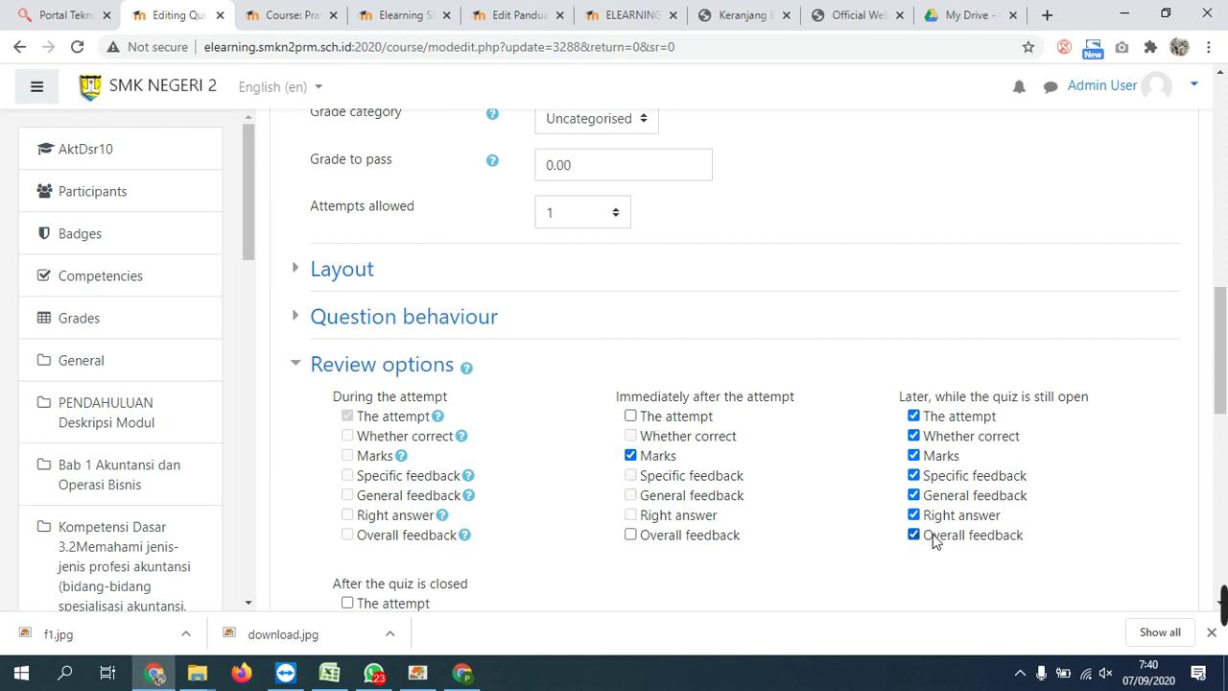
{"action": "left_click", "coordinate": [939, 516]}
{"action": "left_click", "coordinate": [945, 496]}
{"action": "left_click", "coordinate": [950, 477]}
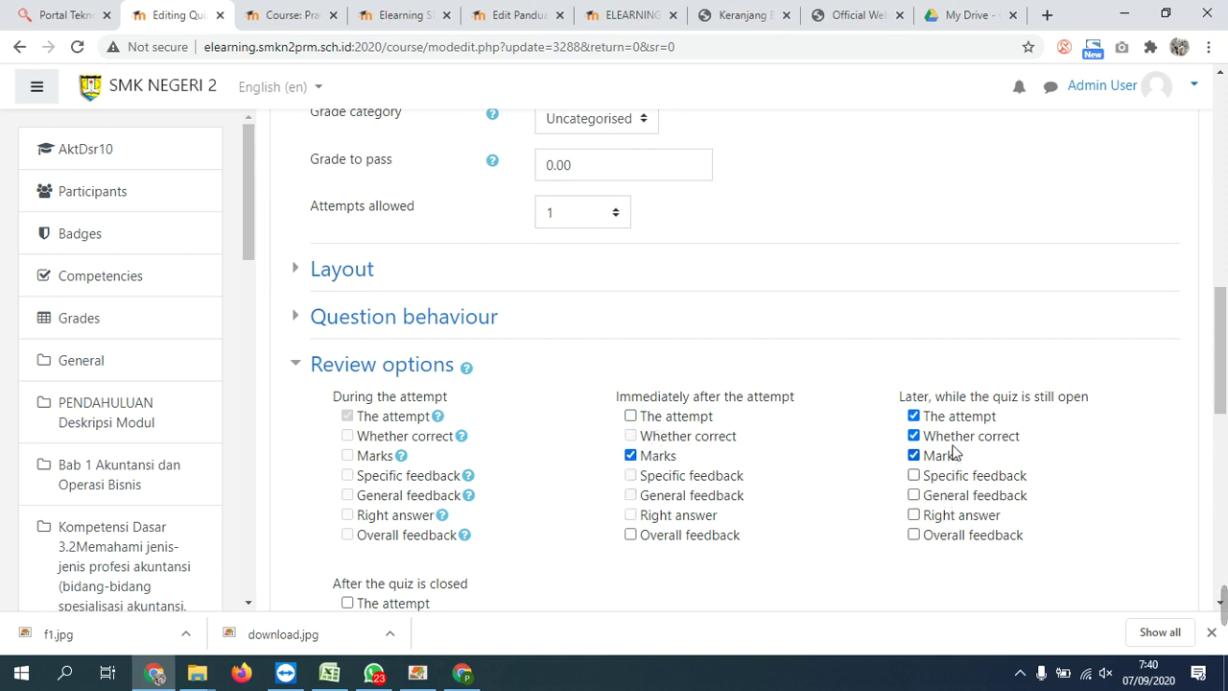
{"action": "left_click", "coordinate": [958, 438]}
{"action": "left_click", "coordinate": [957, 417]}
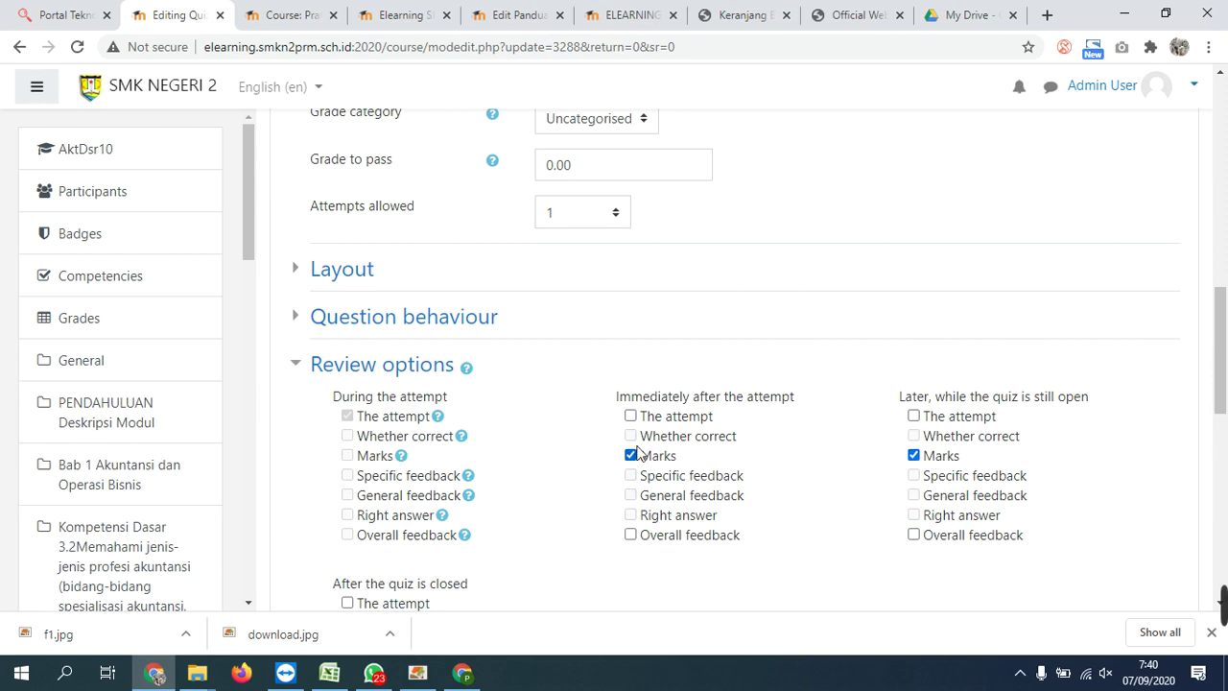
- Expand the extra attempt restrictions and activity completion settings, and unlock the completion options
{"action": "left_click_drag", "start_coordinate": [1226, 355], "coordinate": [1209, 458]}
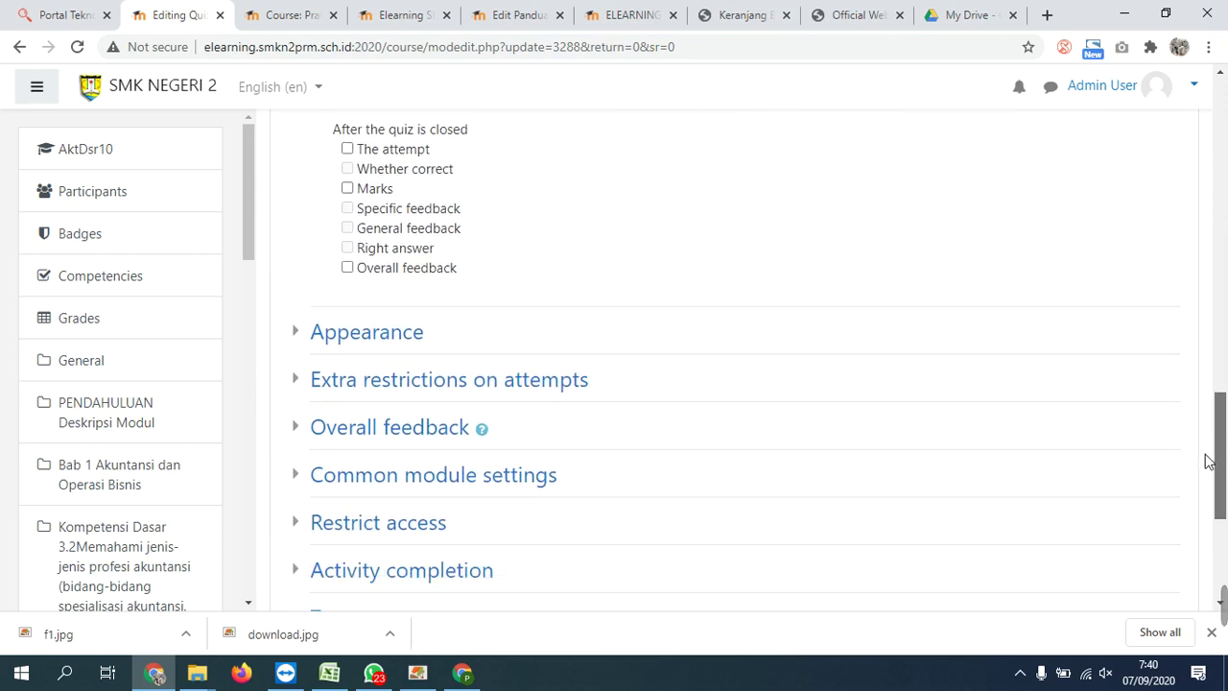
{"action": "left_click", "coordinate": [415, 384]}
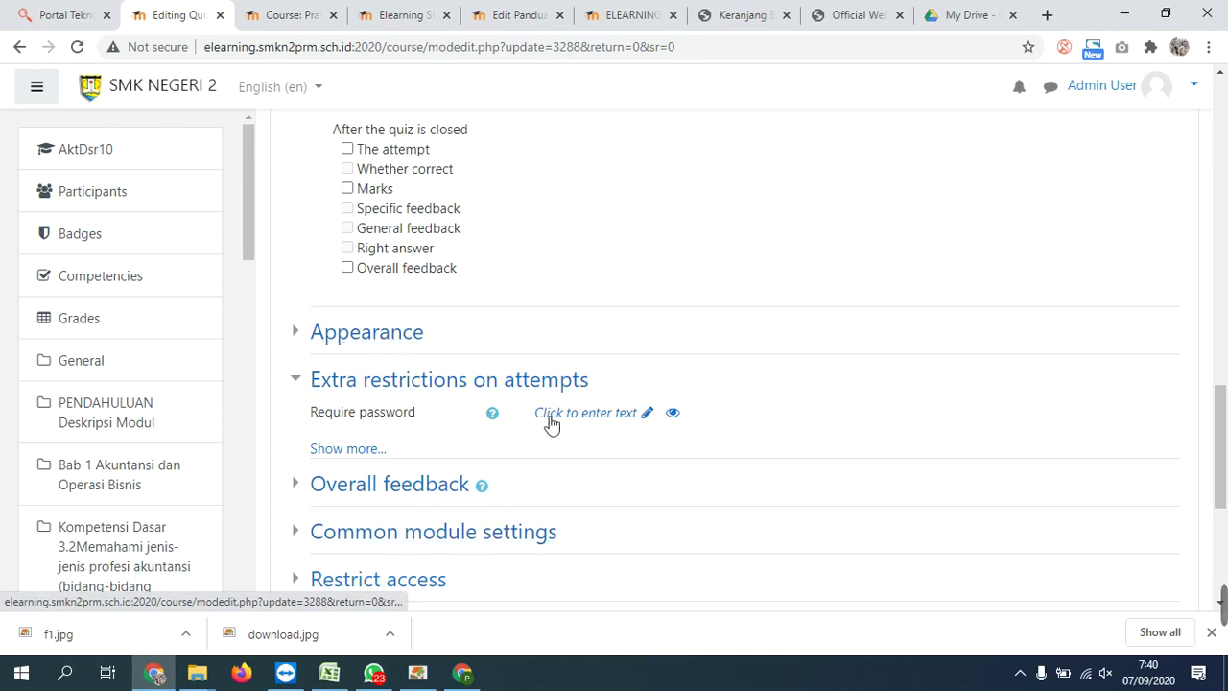
{"action": "scroll", "coordinate": [542, 428], "scroll_direction": "down", "scroll_amount": 3}
{"action": "left_click", "coordinate": [422, 363]}
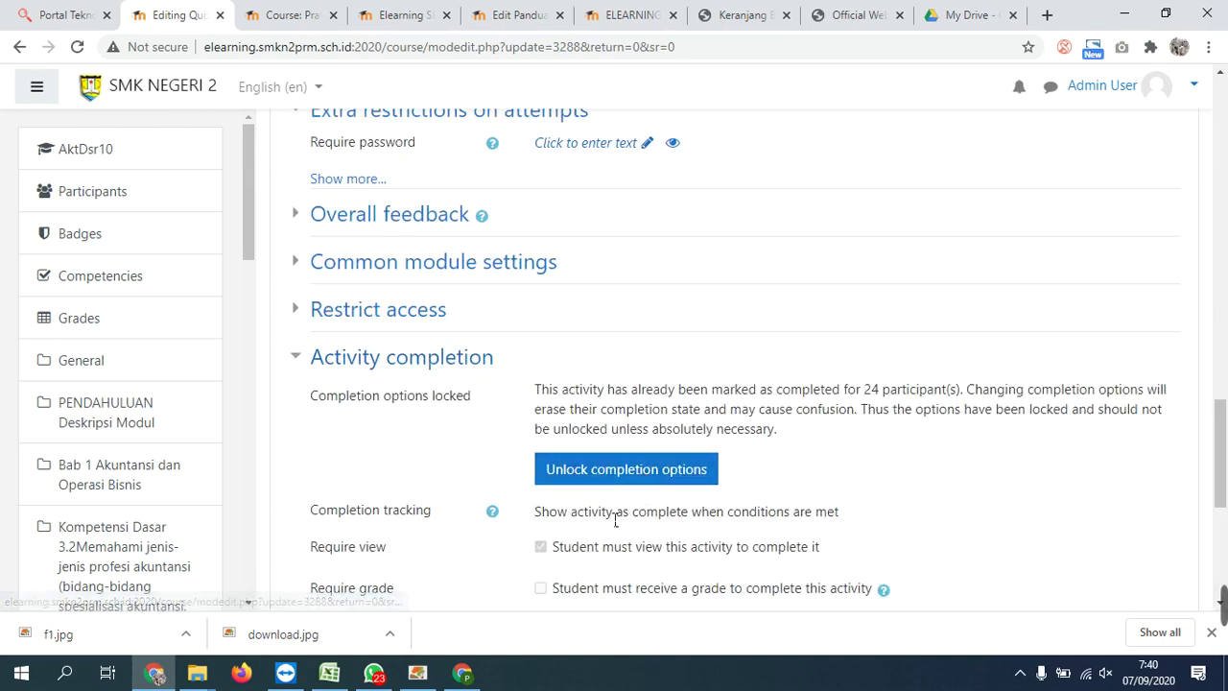
{"action": "scroll", "coordinate": [614, 509], "scroll_direction": "down", "scroll_amount": 2}
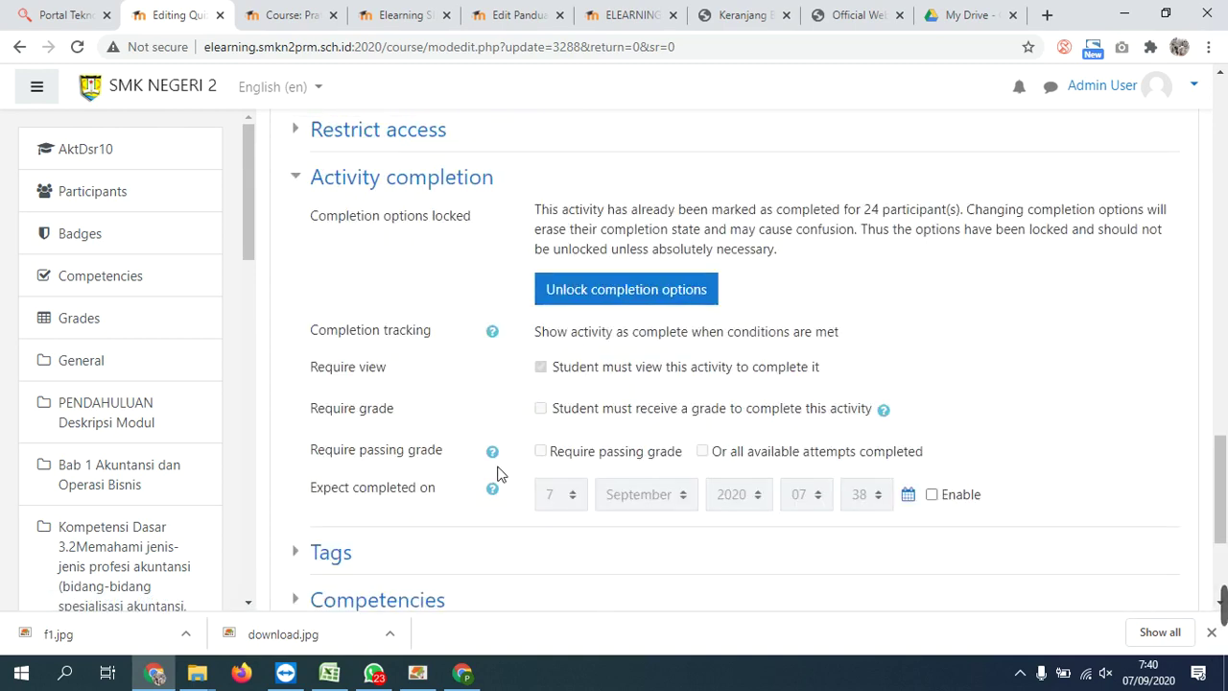
{"action": "left_click", "coordinate": [614, 291]}
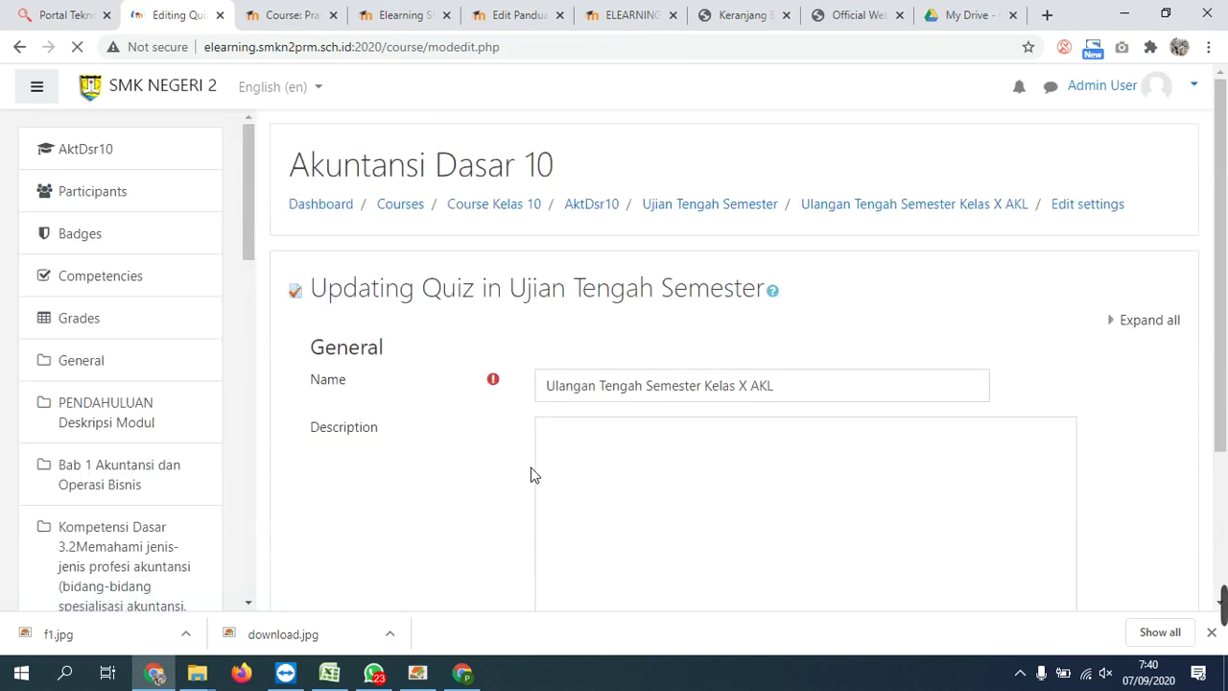
- Require students to receive a grade to complete the quiz activity
{"action": "scroll", "coordinate": [533, 474], "scroll_direction": "down", "scroll_amount": 15}
{"action": "scroll", "coordinate": [534, 474], "scroll_direction": "down", "scroll_amount": 7}
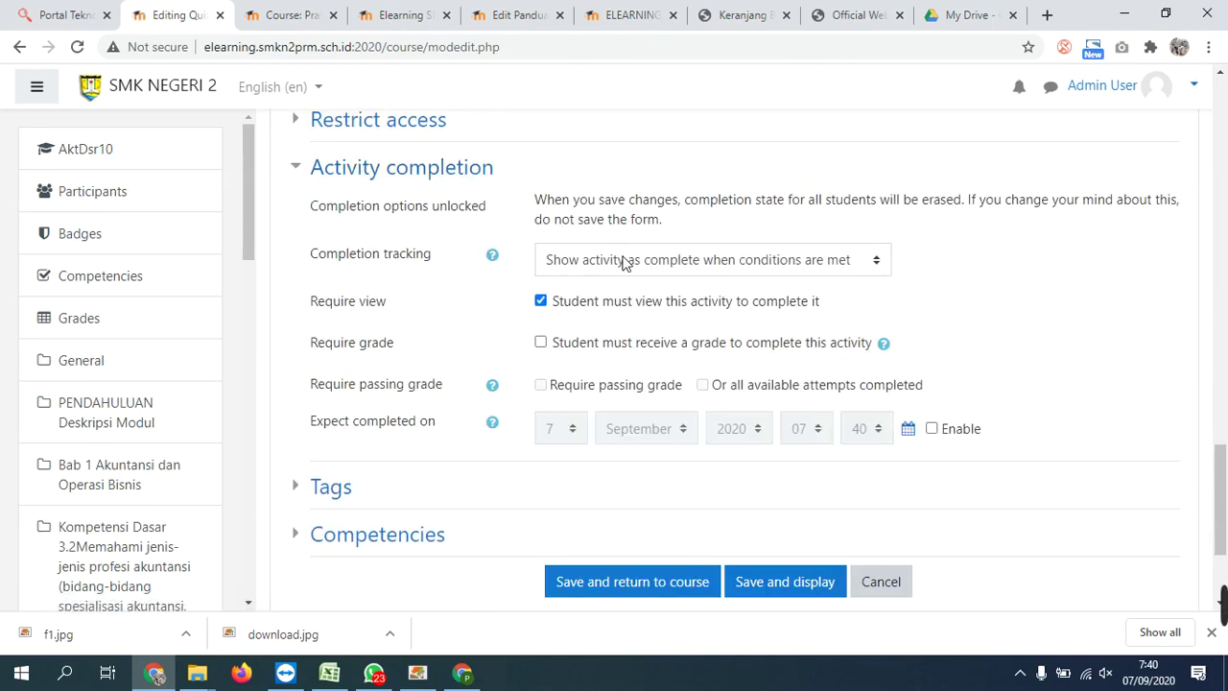
{"action": "left_click", "coordinate": [588, 349]}
{"action": "scroll", "coordinate": [515, 435], "scroll_direction": "down", "scroll_amount": 2}
{"action": "scroll", "coordinate": [516, 435], "scroll_direction": "up", "scroll_amount": 3}
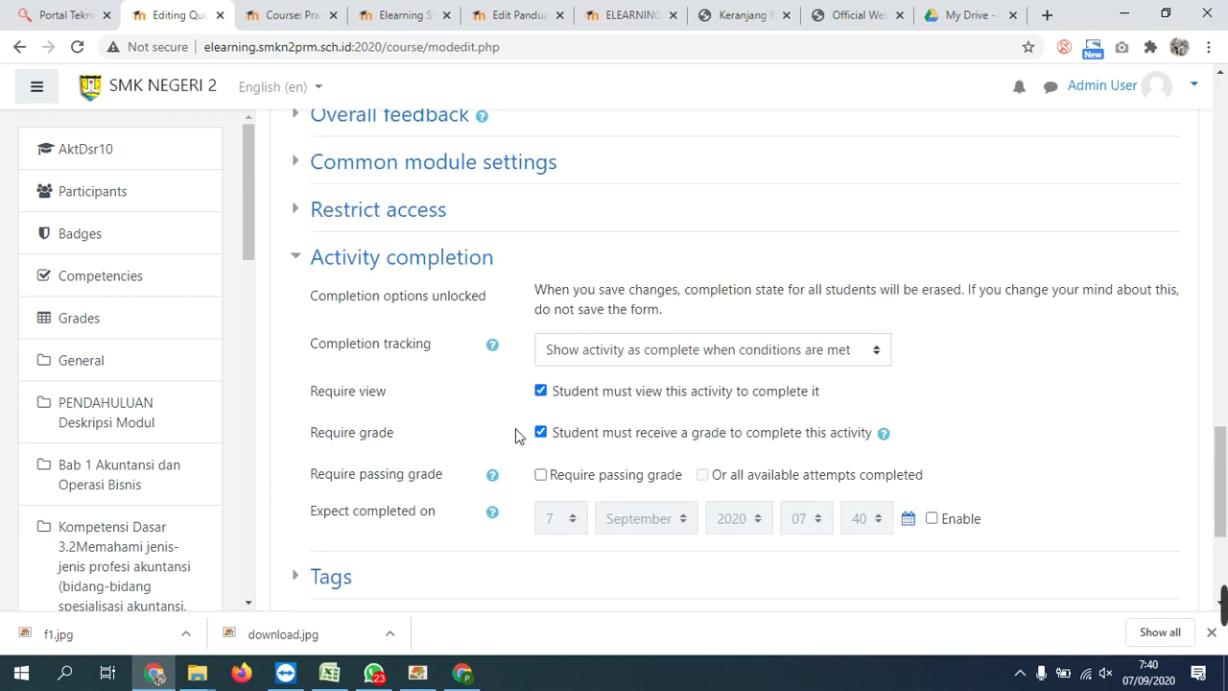
- Expand the quiz's Restrict access settings and check its access restrictions
{"action": "left_click", "coordinate": [445, 215]}
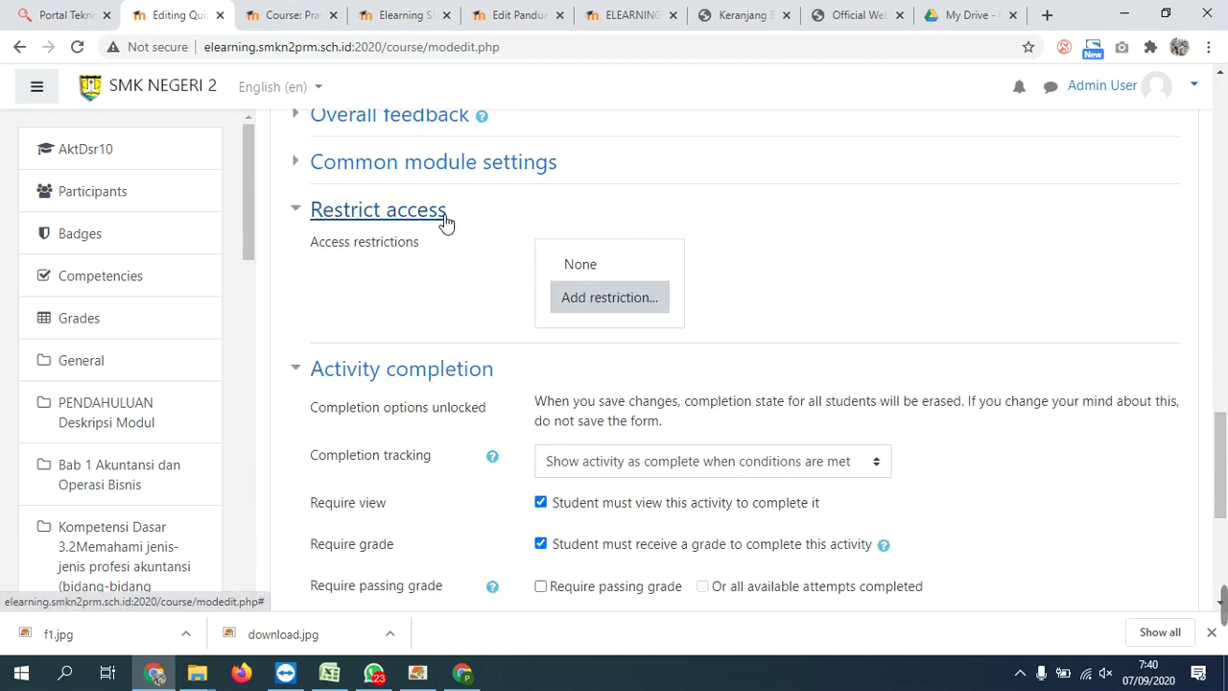
{"action": "left_click", "coordinate": [444, 218]}
{"action": "left_click", "coordinate": [417, 216]}
{"action": "left_click", "coordinate": [418, 219]}
{"action": "left_click", "coordinate": [418, 219]}
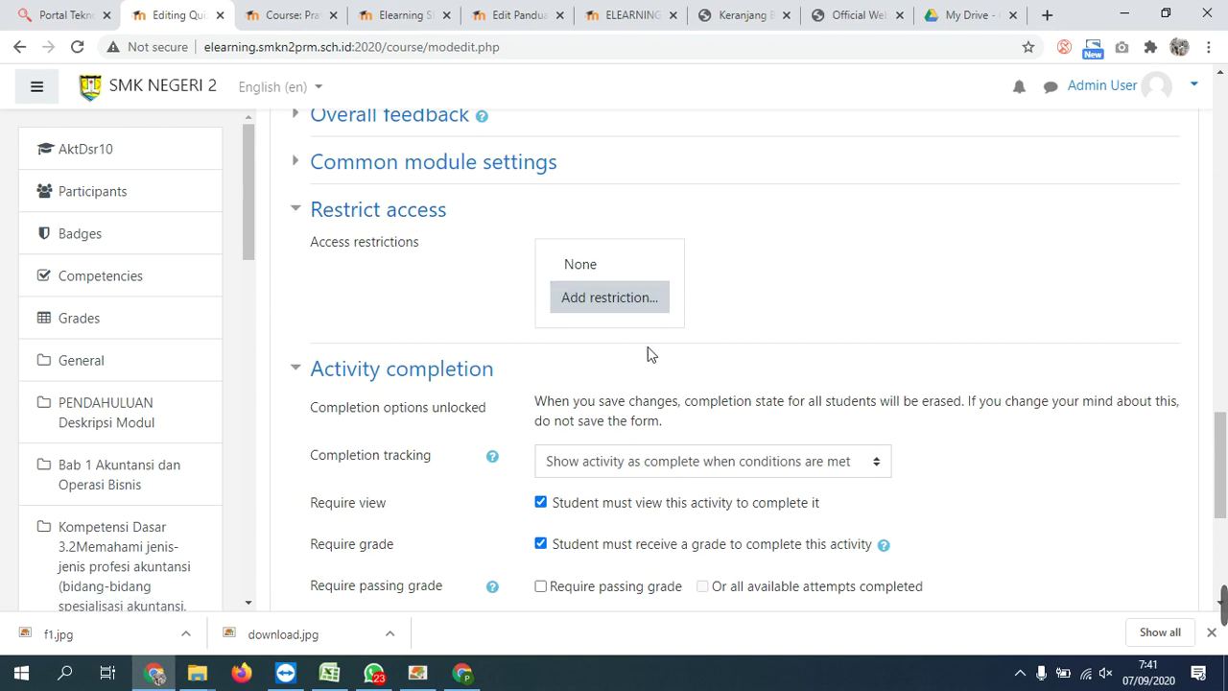
{"action": "scroll", "coordinate": [648, 355], "scroll_direction": "up", "scroll_amount": 2}
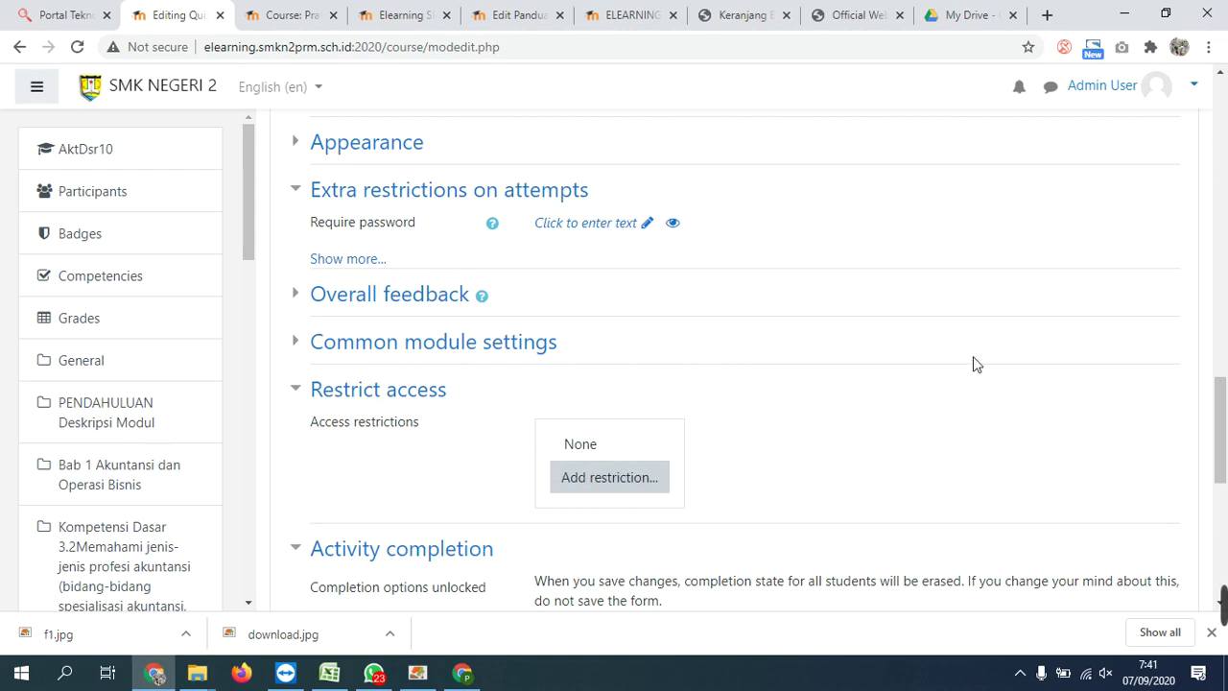
- Save the quiz settings with a return to the course, and open the Ulangan Tengah Semester Kelas X AKL quiz
{"action": "left_click_drag", "start_coordinate": [1221, 413], "coordinate": [1132, 545]}
{"action": "left_click", "coordinate": [638, 391]}
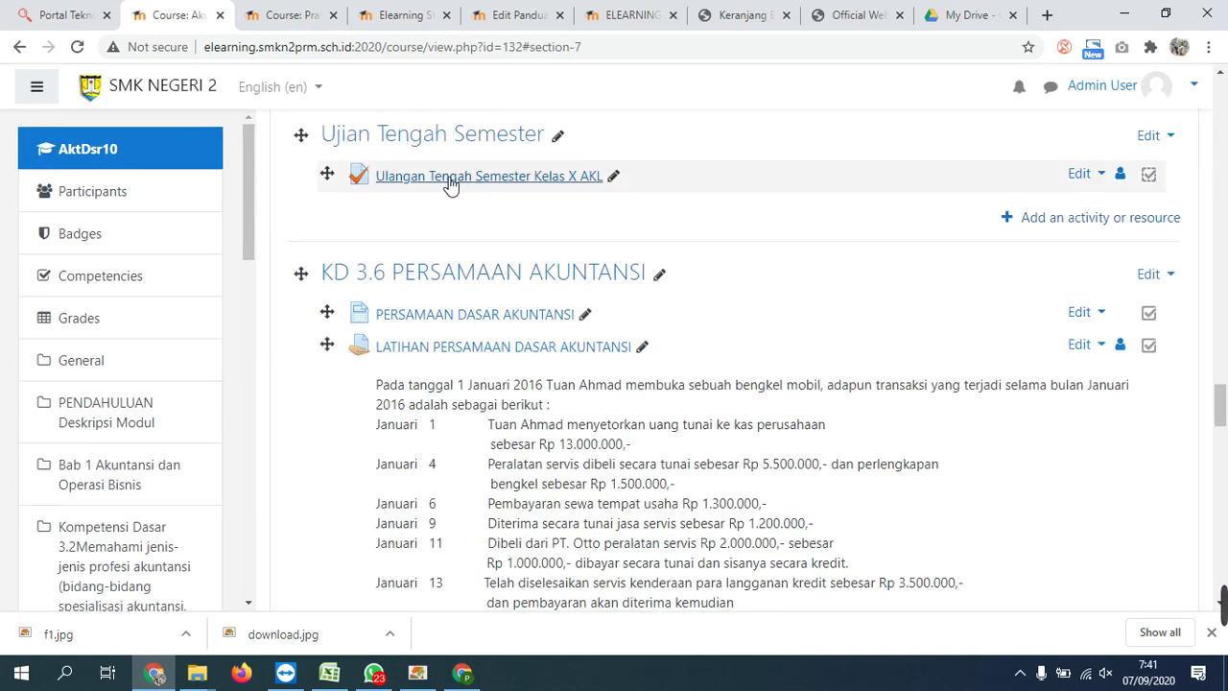
{"action": "left_click", "coordinate": [496, 184]}
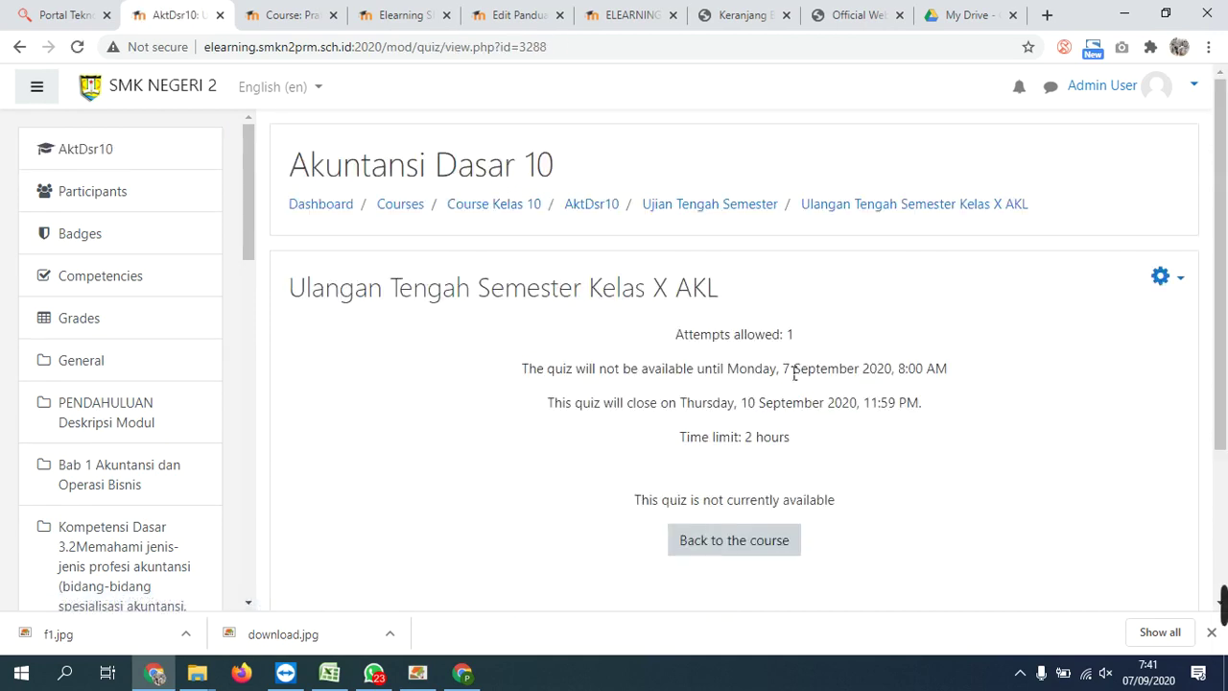
- Review the opening and closing dates and times shown on the quiz's page
{"action": "left_click_drag", "start_coordinate": [793, 373], "coordinate": [963, 379]}
{"action": "left_click", "coordinate": [887, 378]}
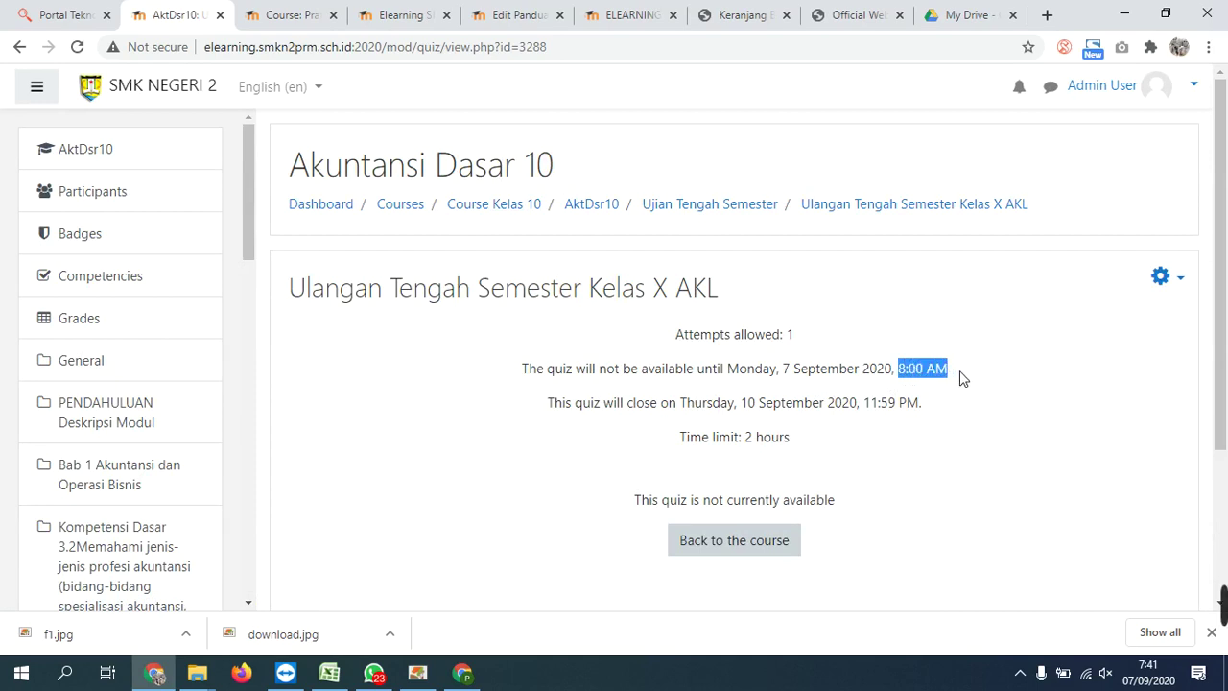
{"action": "left_click_drag", "start_coordinate": [557, 410], "coordinate": [660, 416]}
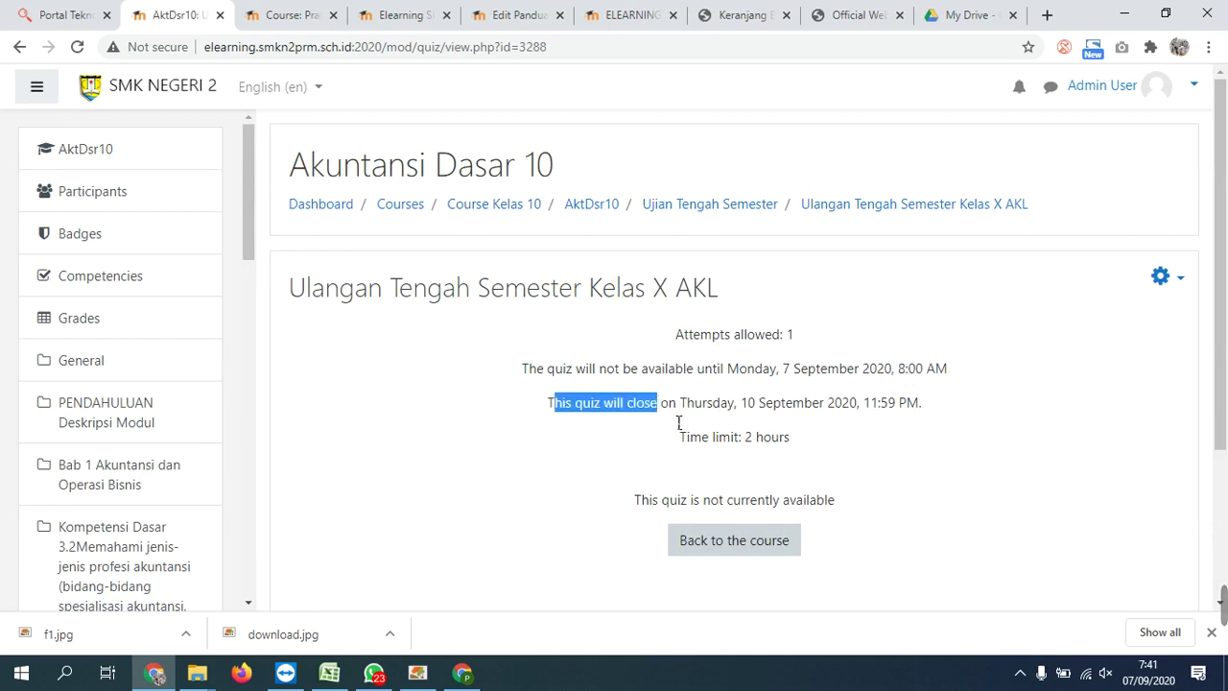
{"action": "left_click", "coordinate": [743, 435]}
{"action": "left_click_drag", "start_coordinate": [743, 412], "coordinate": [778, 411]}
{"action": "left_click", "coordinate": [841, 430]}
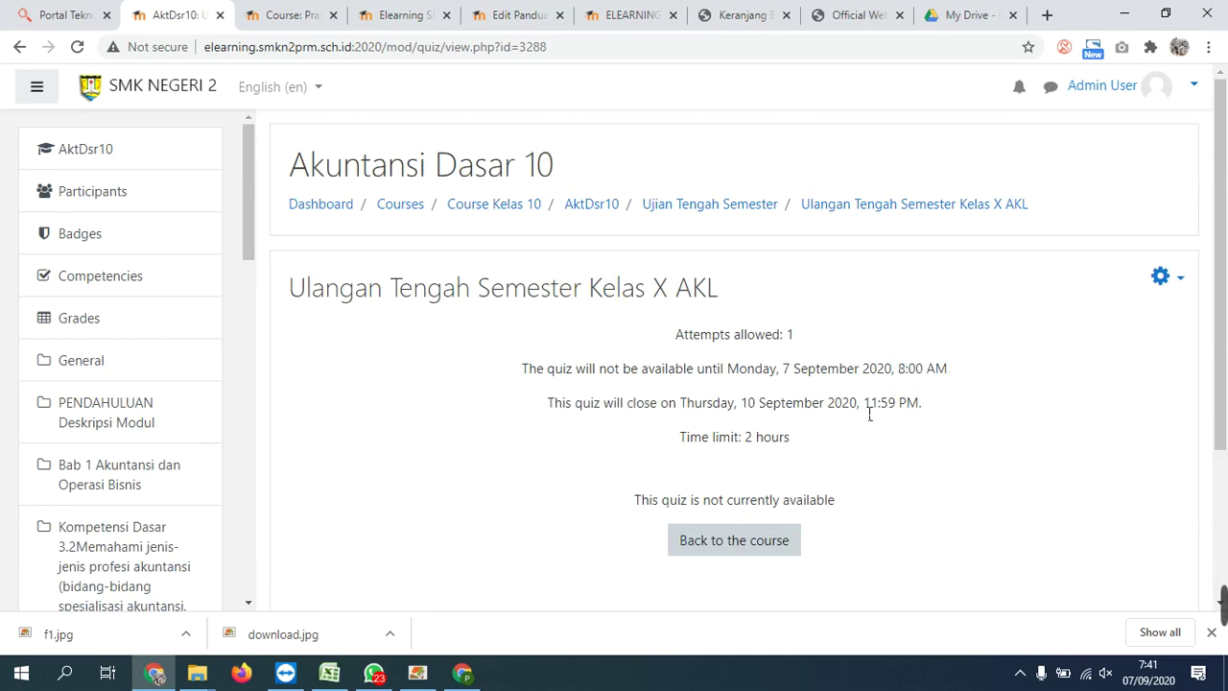
{"action": "left_click_drag", "start_coordinate": [871, 410], "coordinate": [904, 411]}
{"action": "mouse_move", "coordinate": [1217, 607]}
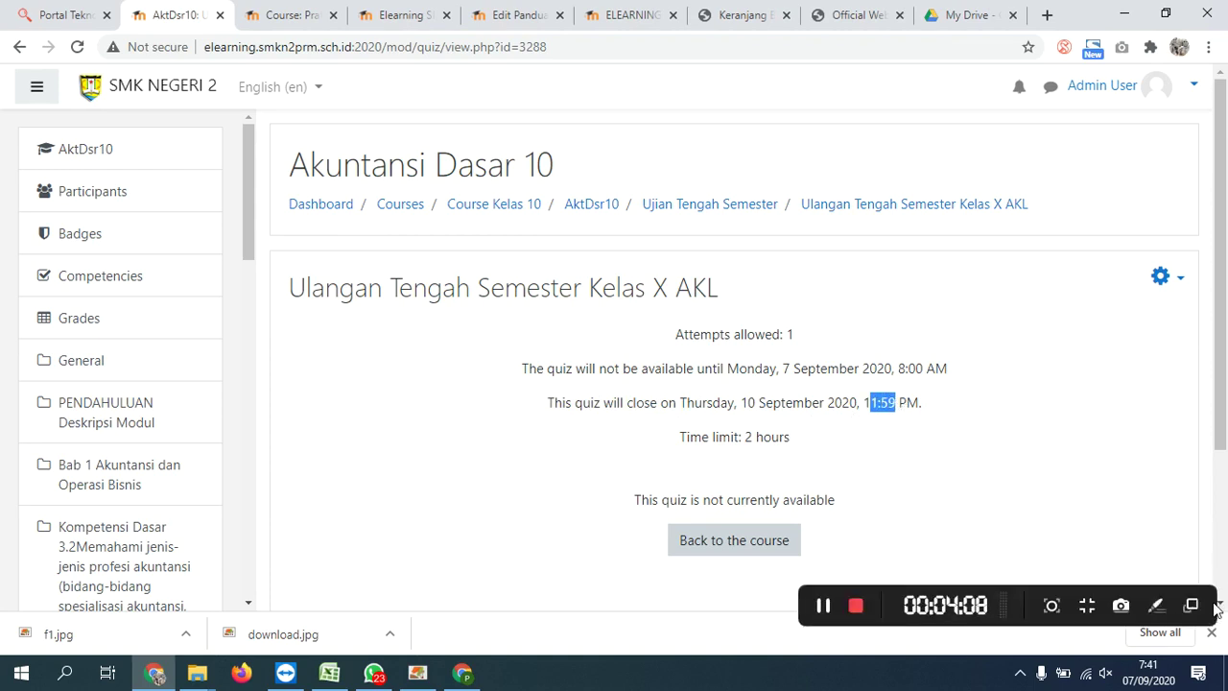
{"action": "left_click", "coordinate": [387, 349]}
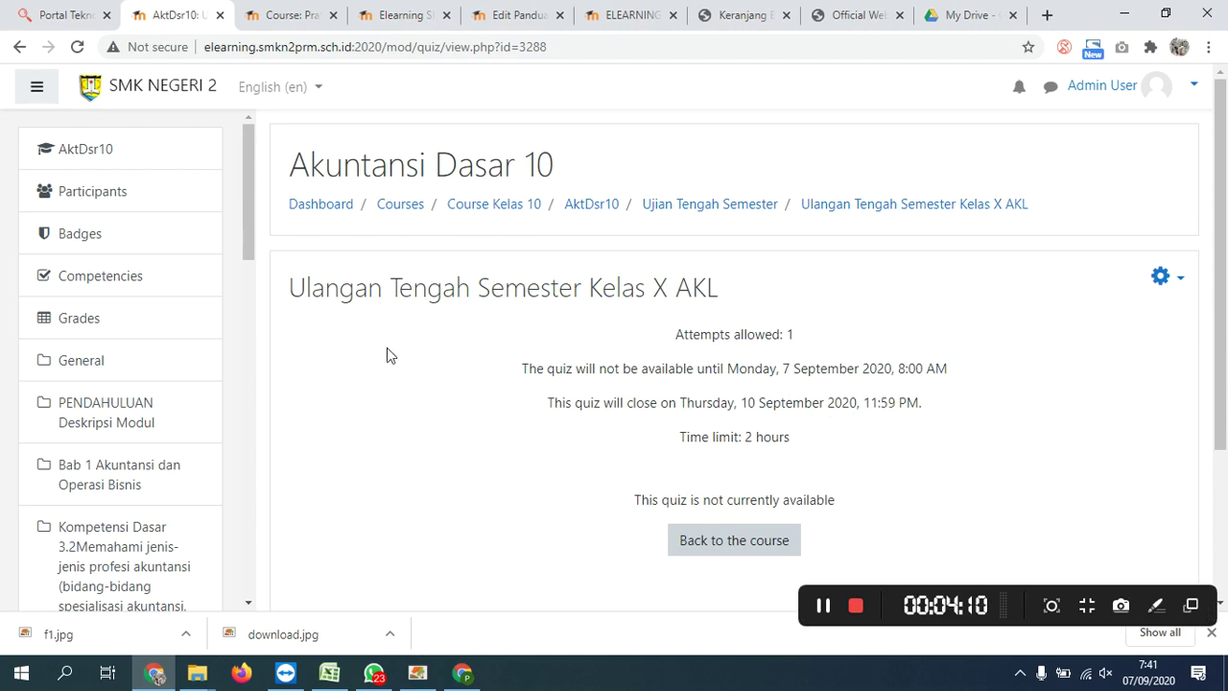
- Switch to the Pratikum Akuntansi Perusahaan Jasa, Dagang dan Manufaktur 12 course and turn editing on
{"action": "left_click", "coordinate": [295, 15]}
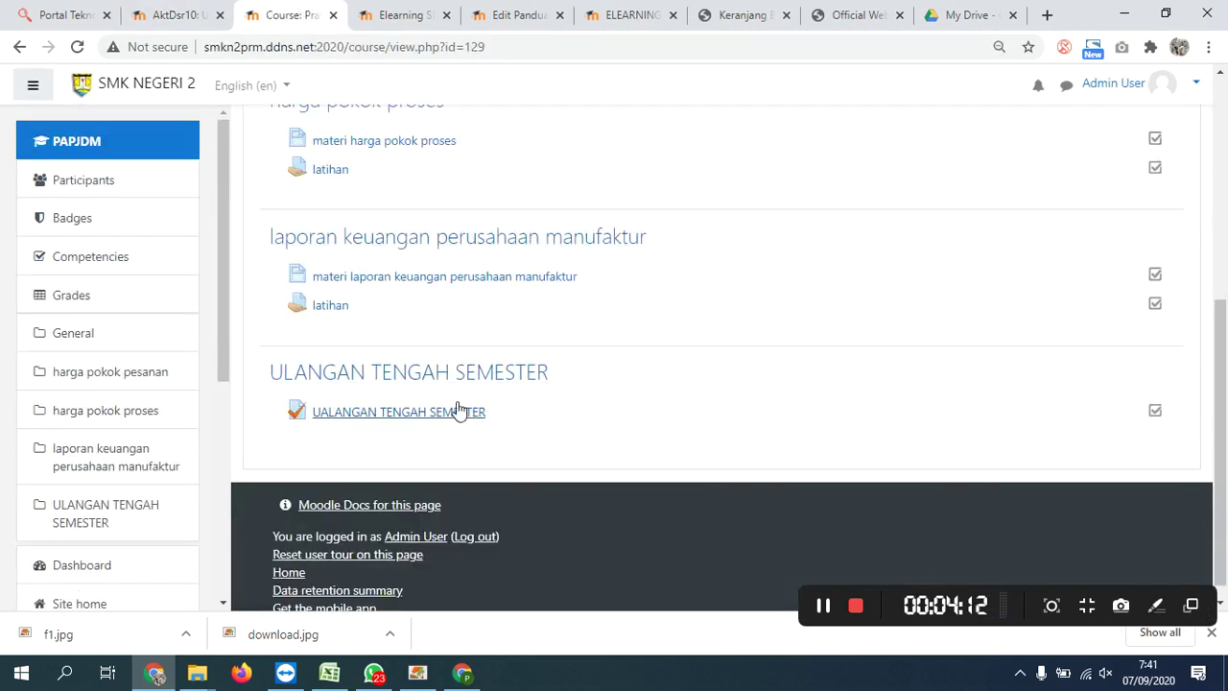
{"action": "left_click_drag", "start_coordinate": [1225, 410], "coordinate": [1226, 117]}
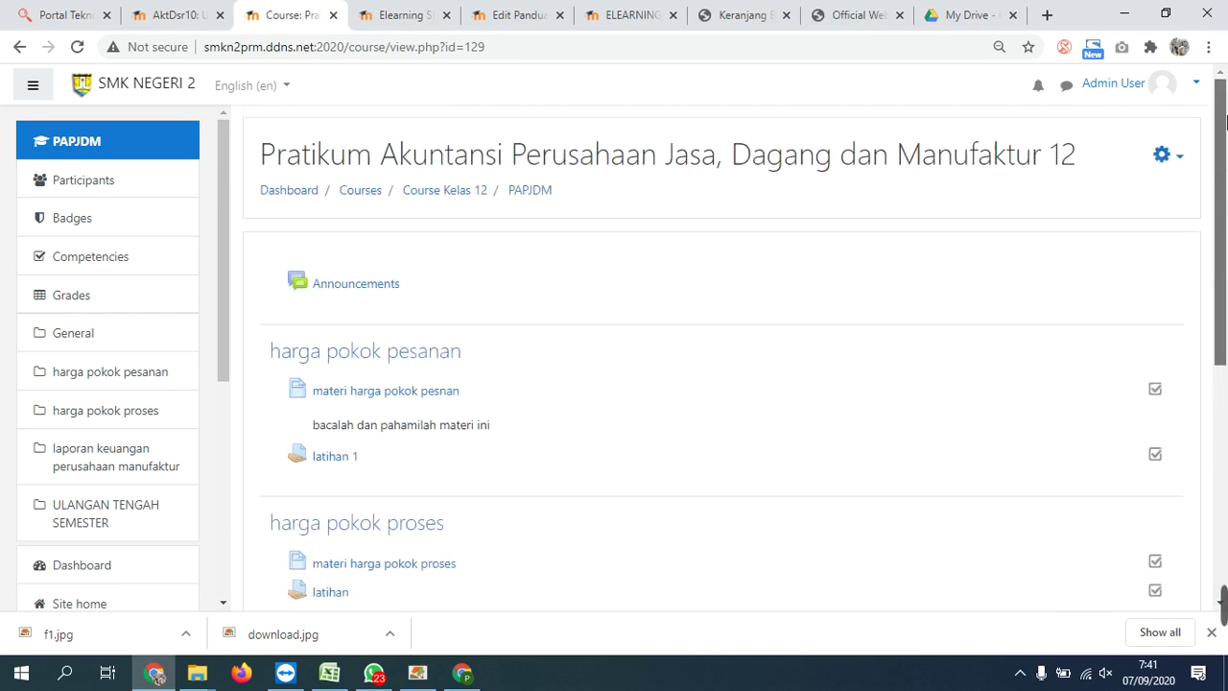
{"action": "left_click", "coordinate": [1163, 154]}
{"action": "left_click", "coordinate": [1118, 208]}
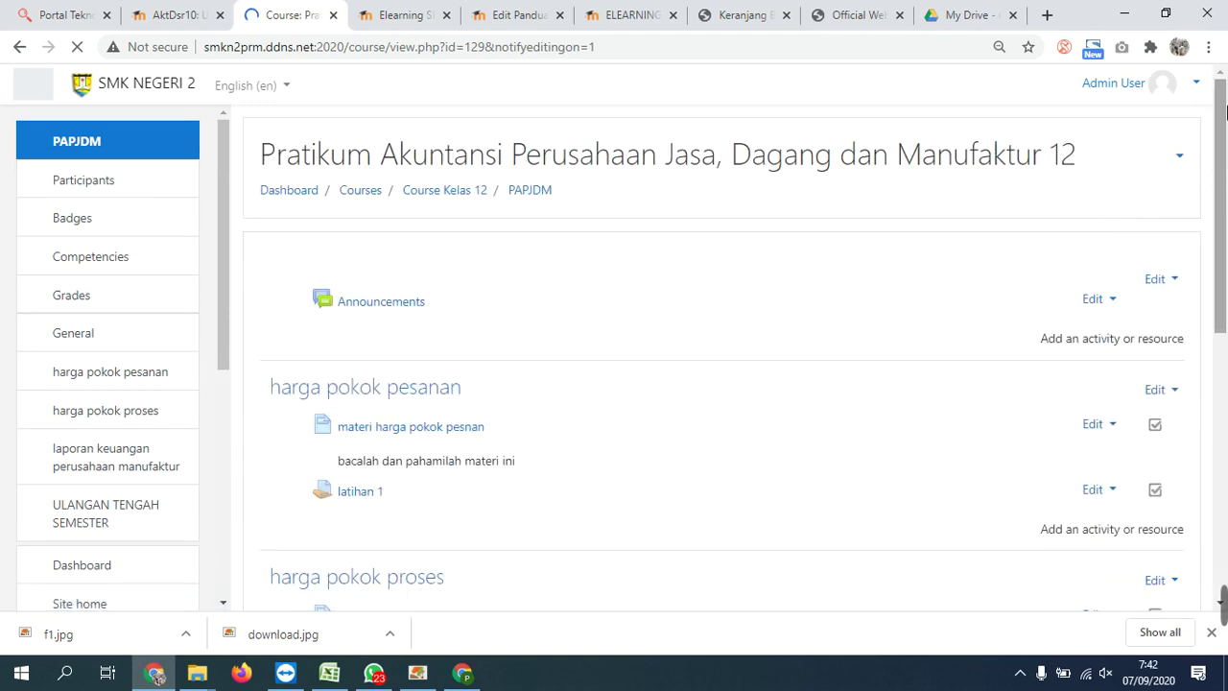
- Rename the quiz in the course's last section as ULANGAN TENGAH SEMESTER
{"action": "left_click_drag", "start_coordinate": [1227, 112], "coordinate": [1226, 394]}
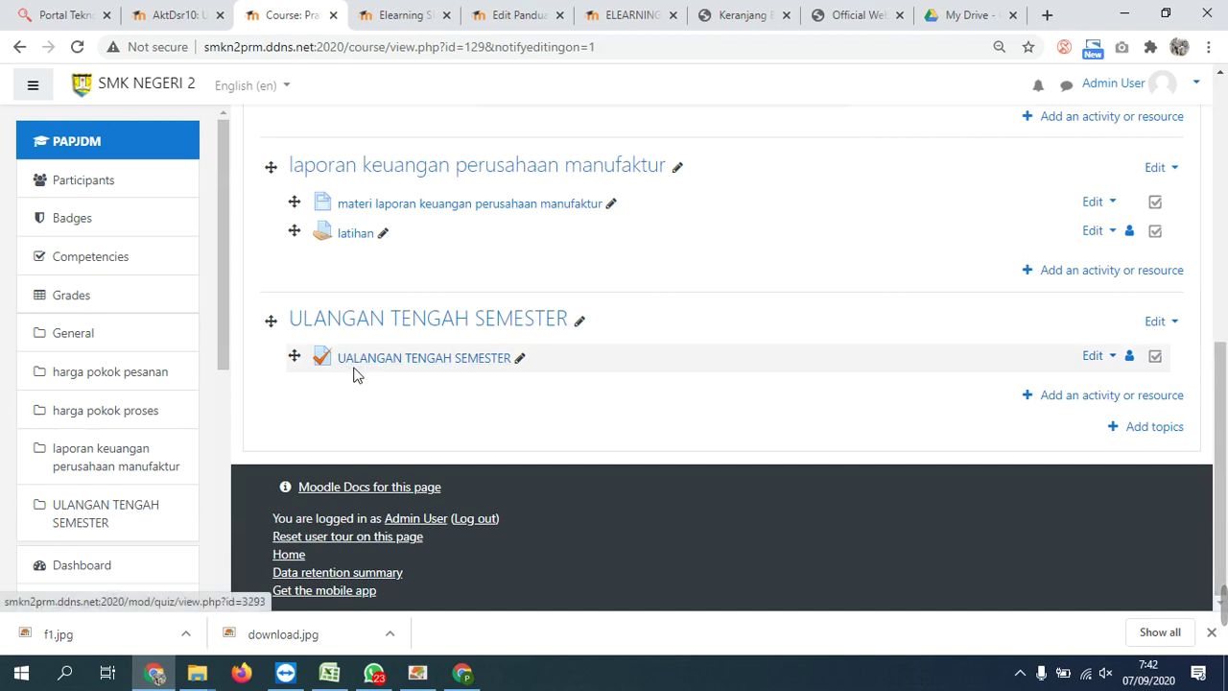
{"action": "left_click", "coordinate": [520, 359]}
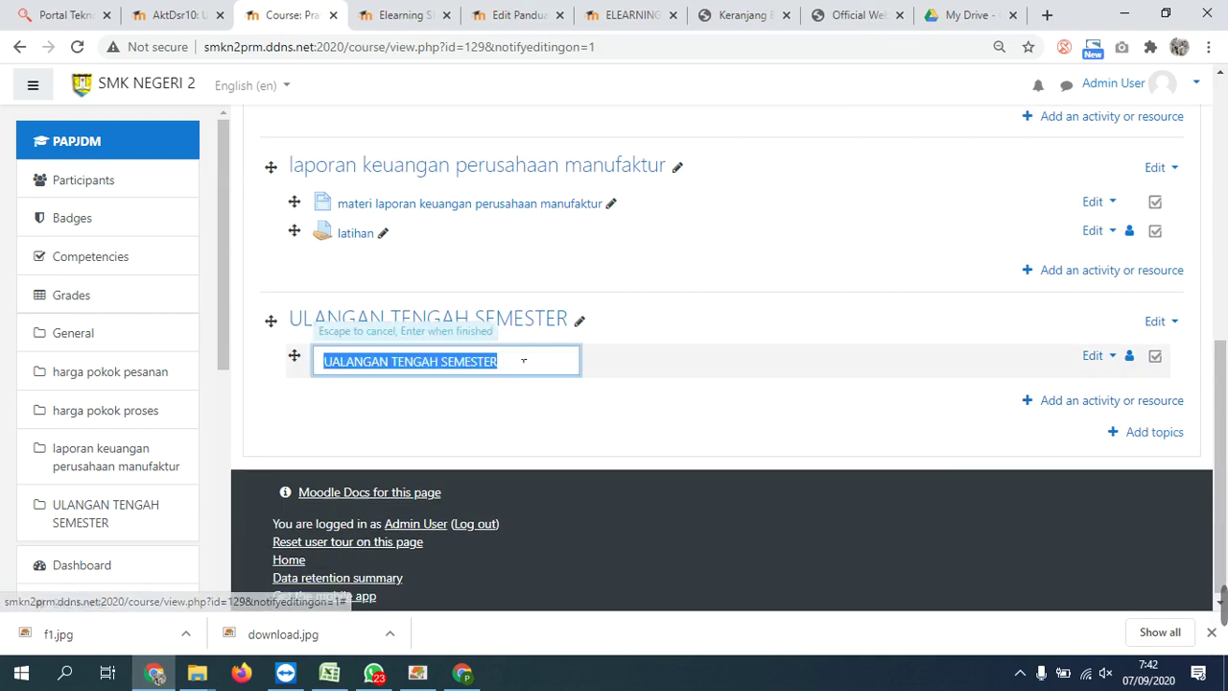
{"action": "left_click", "coordinate": [338, 362]}
{"action": "key", "text": "BackSpace"}
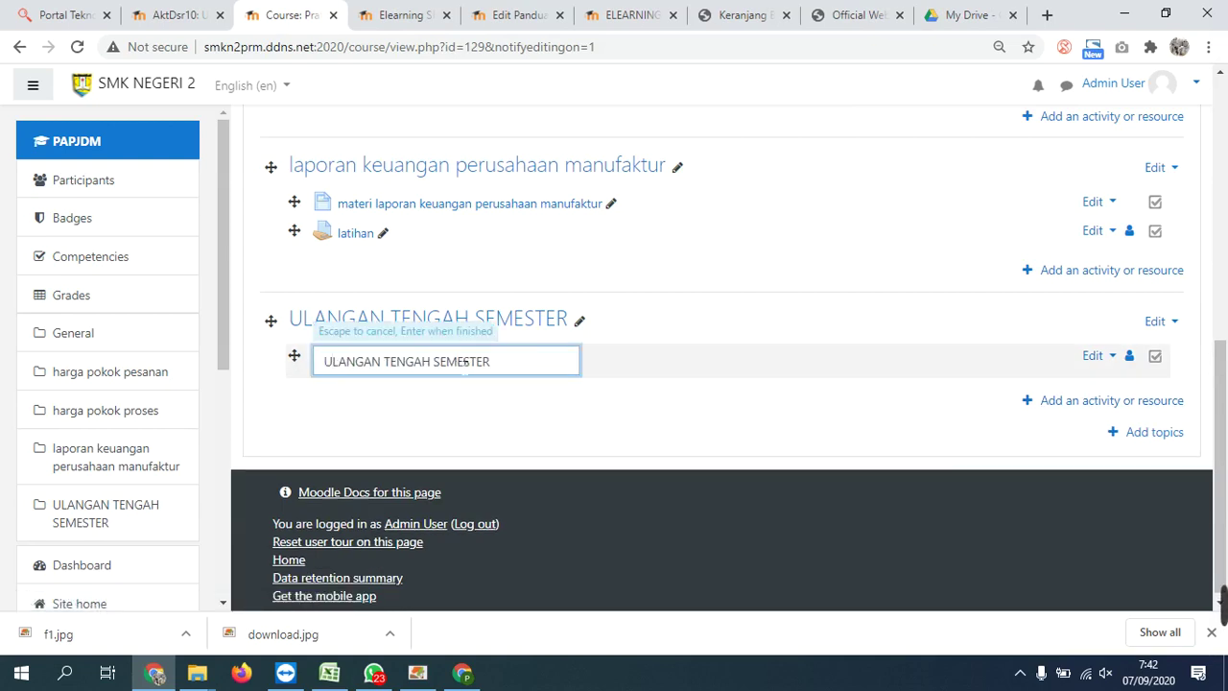
{"action": "key", "text": "Return"}
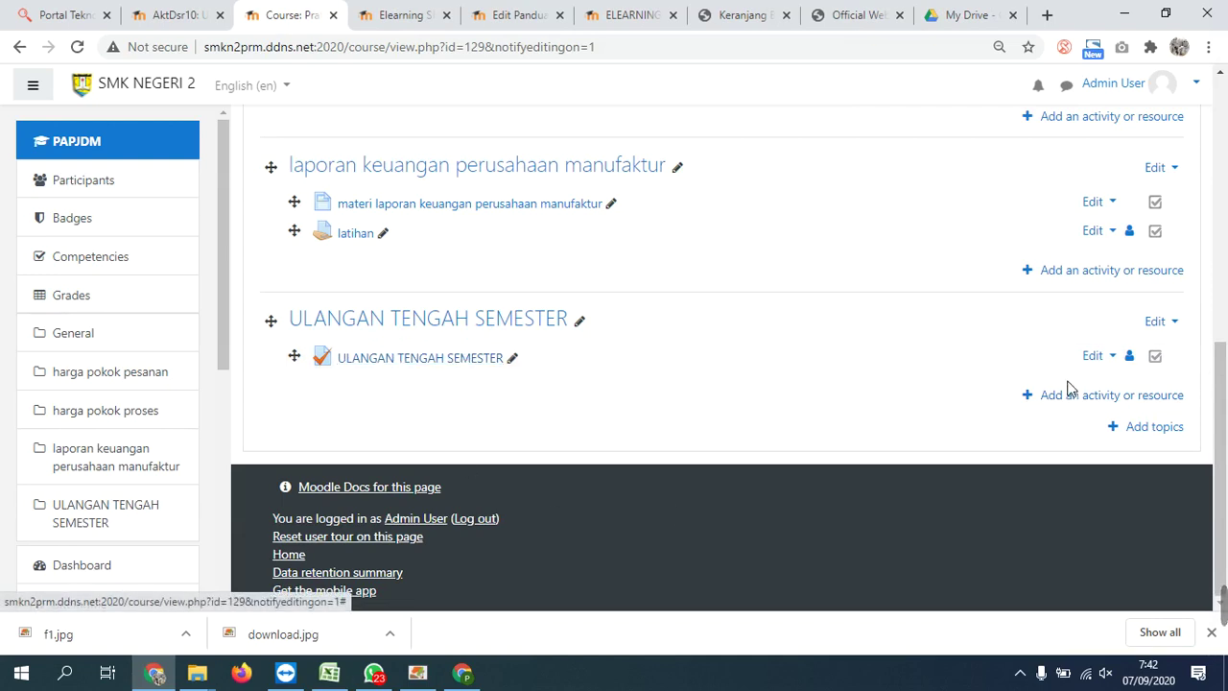
- Open the settings of the ULANGAN TENGAH SEMESTER quiz and expand its timing section
{"action": "left_click", "coordinate": [1094, 356]}
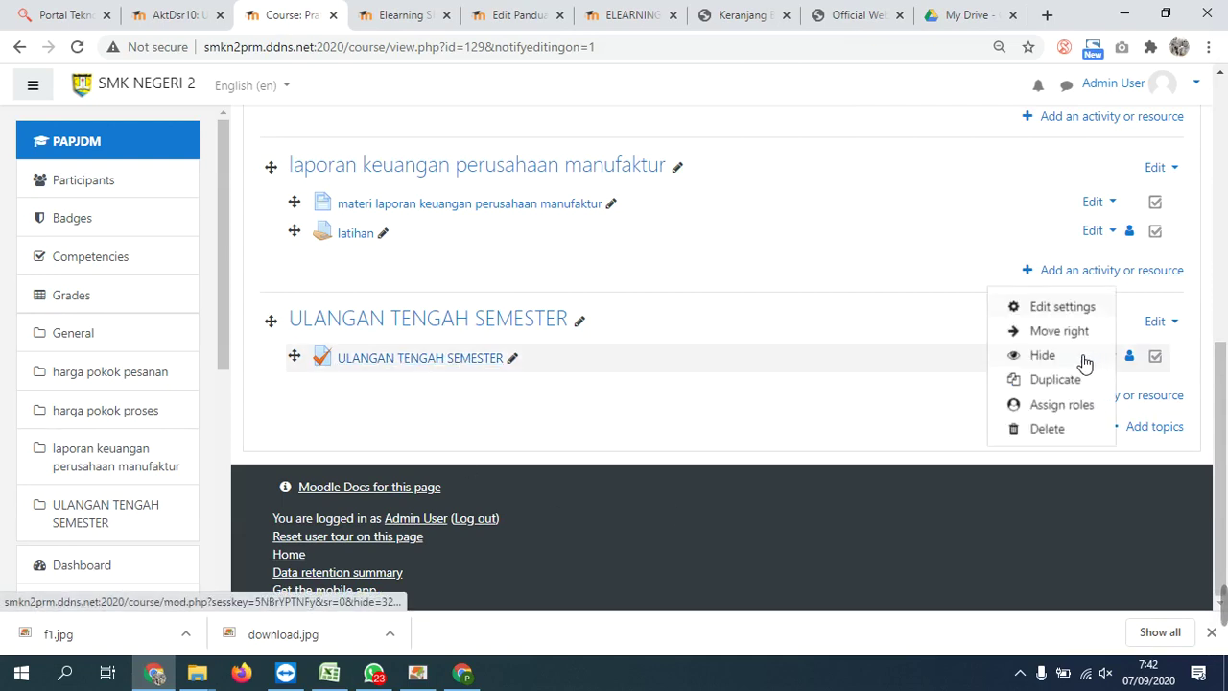
{"action": "left_click", "coordinate": [1061, 307]}
{"action": "scroll", "coordinate": [406, 400], "scroll_direction": "down", "scroll_amount": 2}
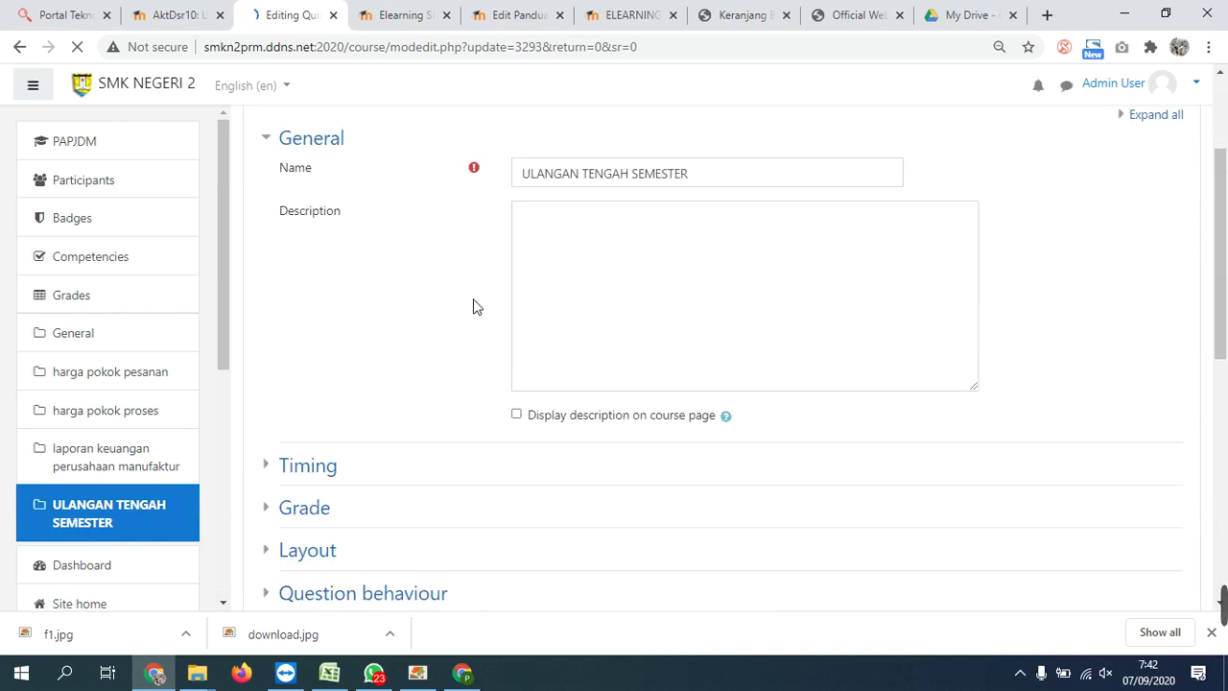
{"action": "left_click", "coordinate": [308, 519]}
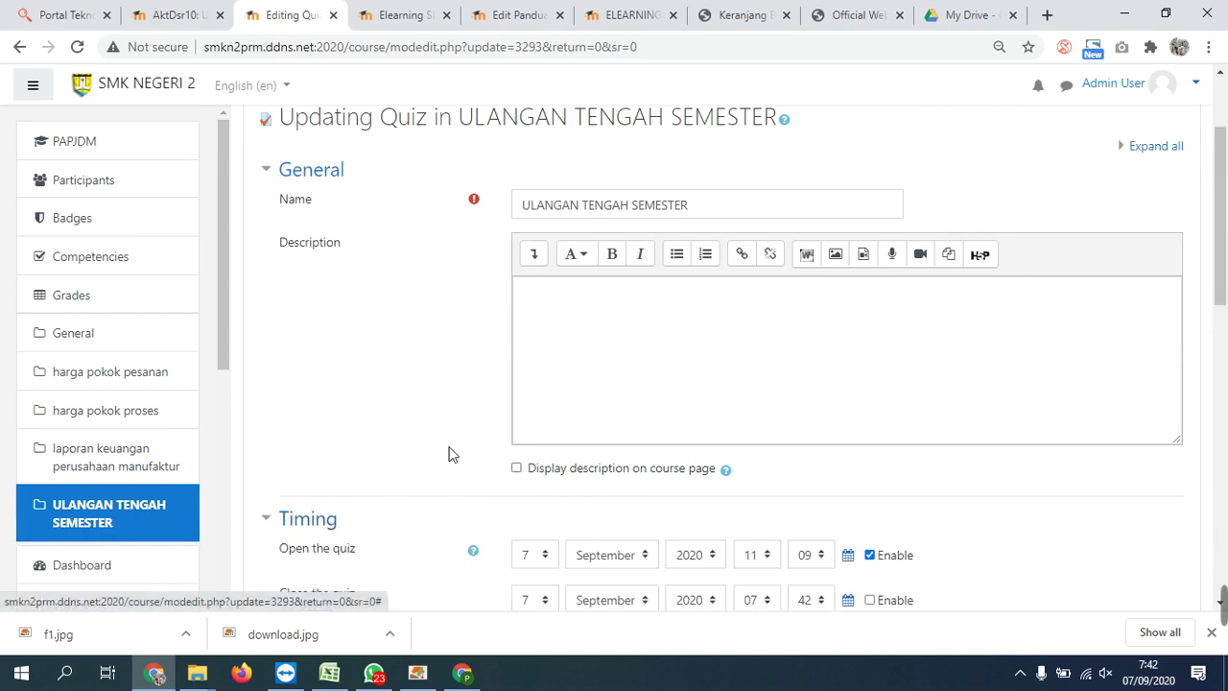
{"action": "scroll", "coordinate": [576, 422], "scroll_direction": "down", "scroll_amount": 3}
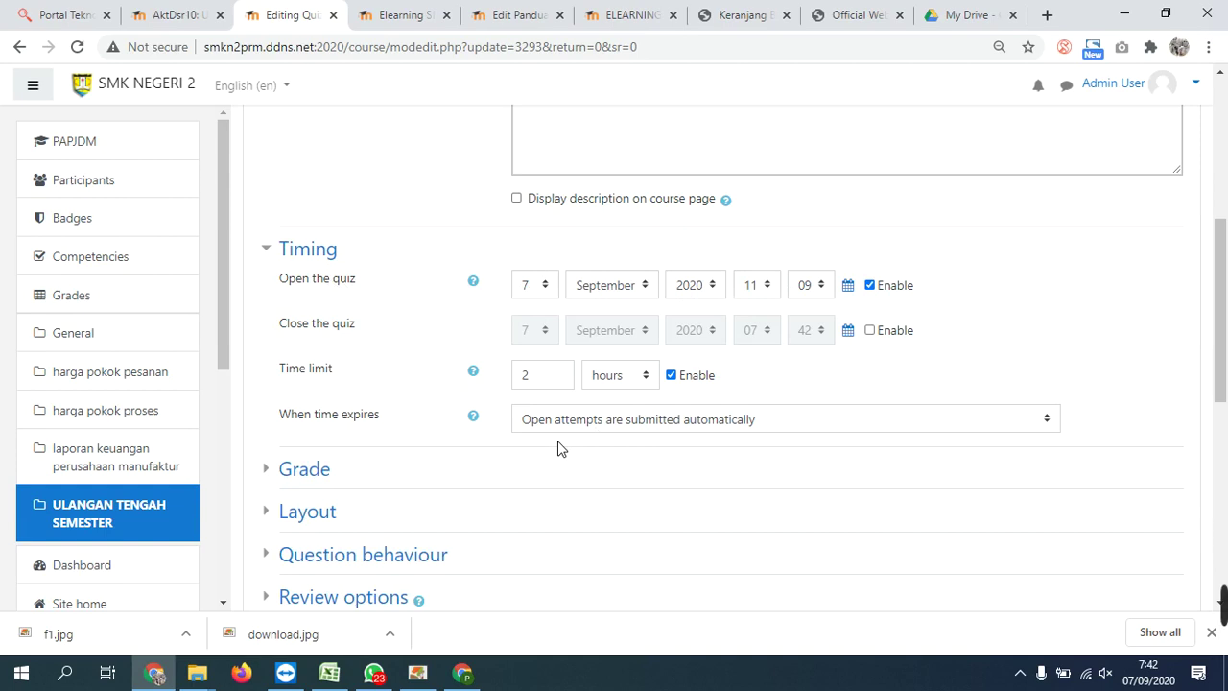
- Set the ULANGAN TENGAH SEMESTER quiz's opening time to 08:00
{"action": "left_click", "coordinate": [760, 282]}
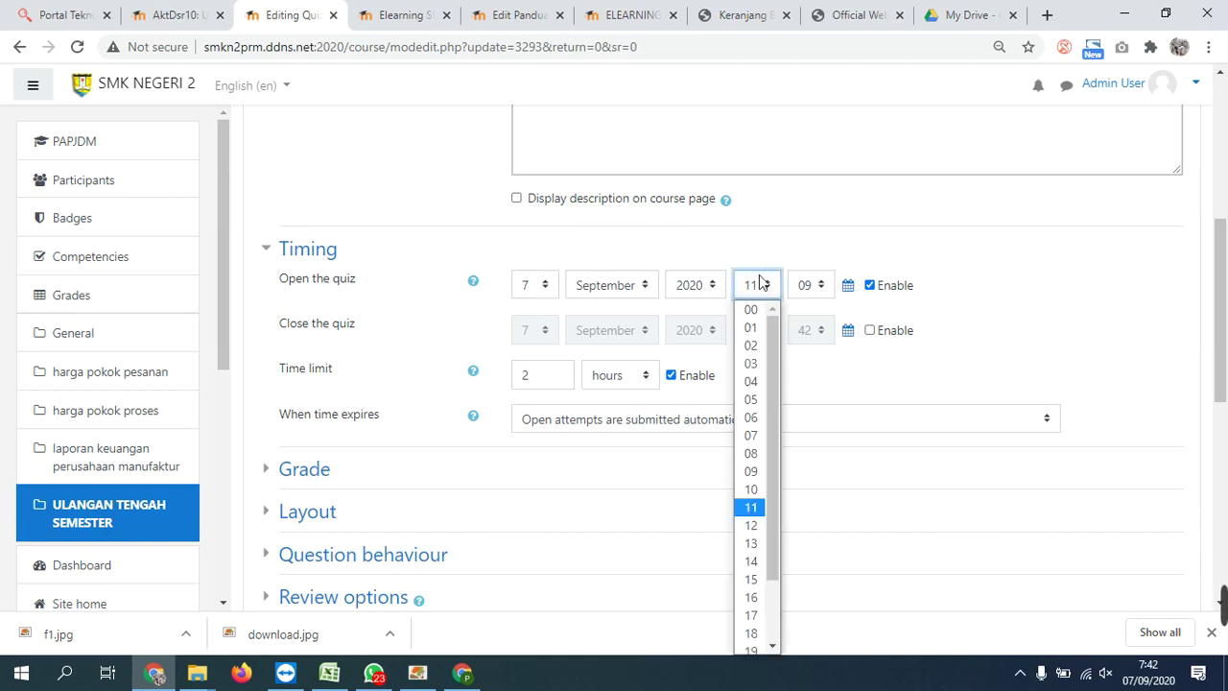
{"action": "left_click", "coordinate": [751, 453]}
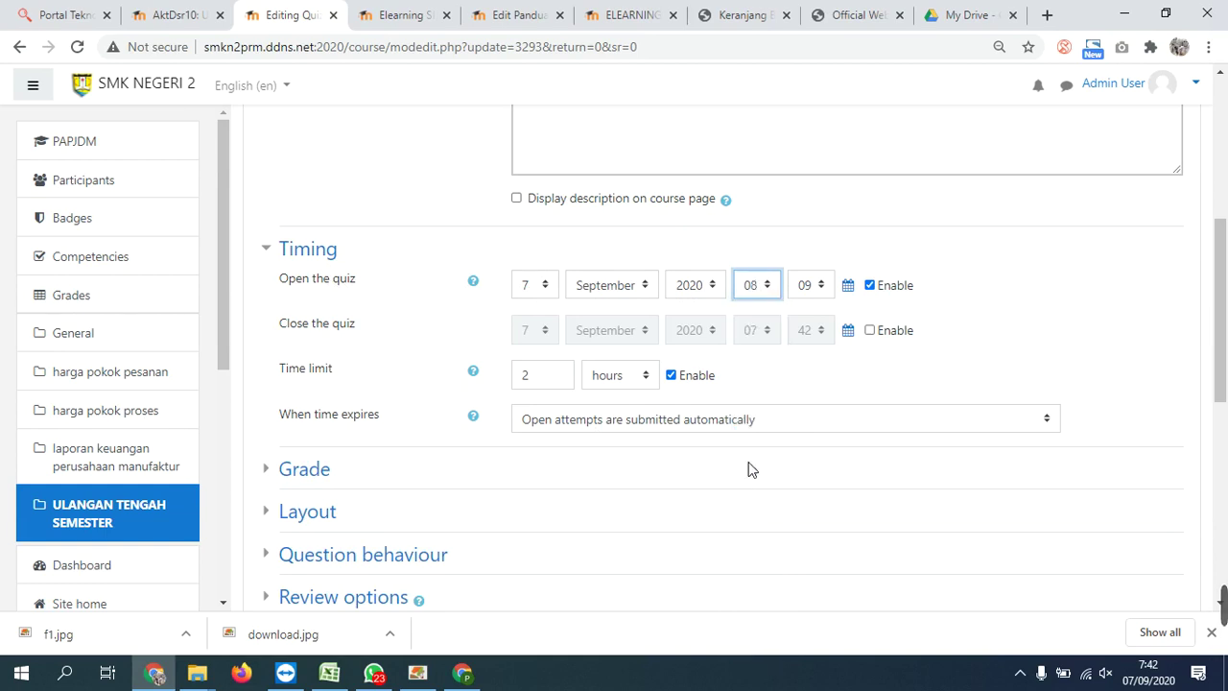
{"action": "left_click", "coordinate": [800, 295]}
{"action": "left_click", "coordinate": [810, 309]}
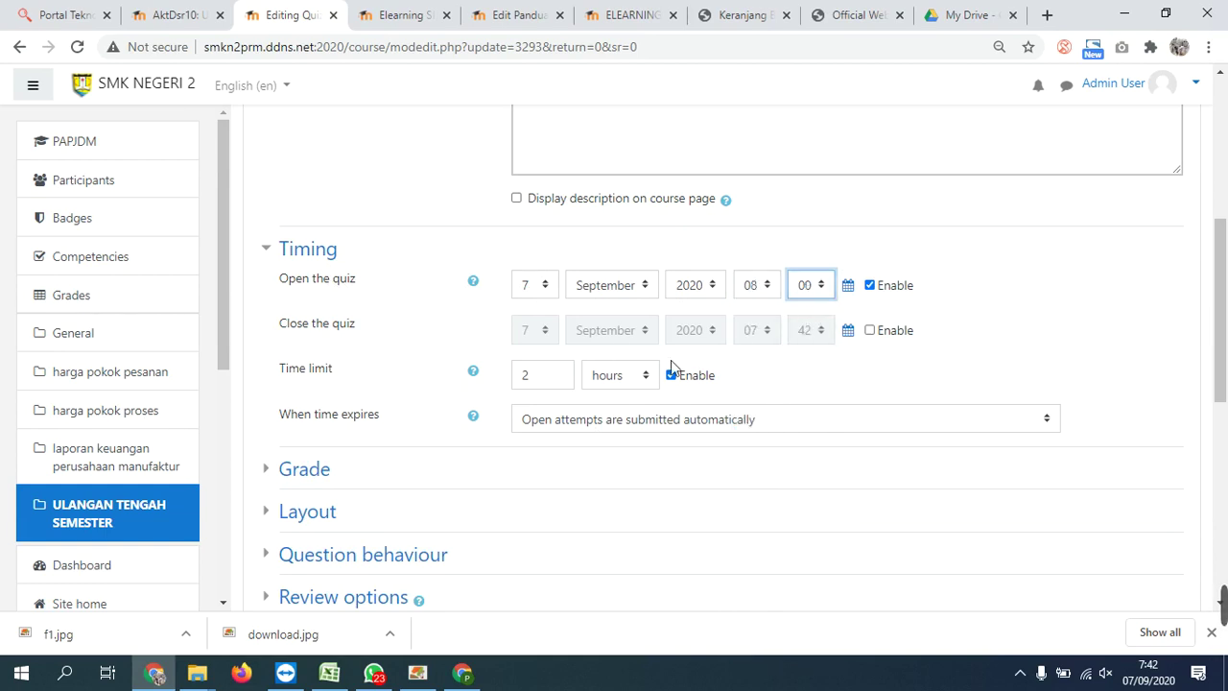
{"action": "left_click", "coordinate": [870, 331]}
{"action": "left_click", "coordinate": [539, 330]}
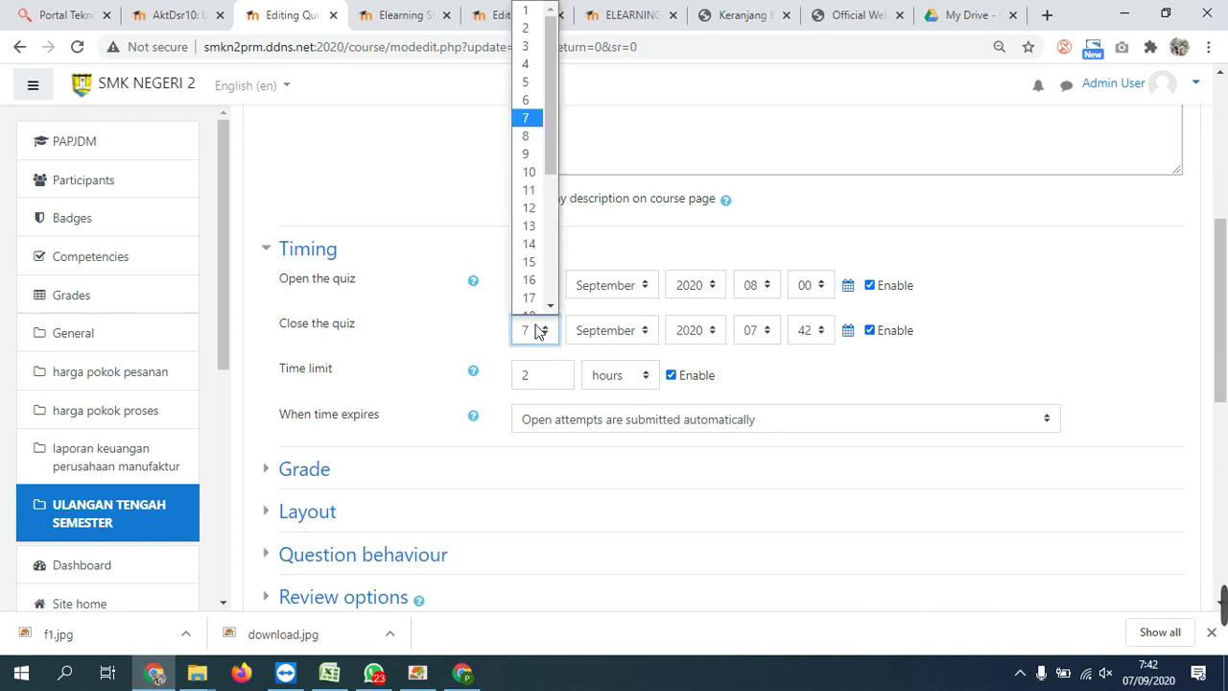
{"action": "left_click", "coordinate": [539, 330]}
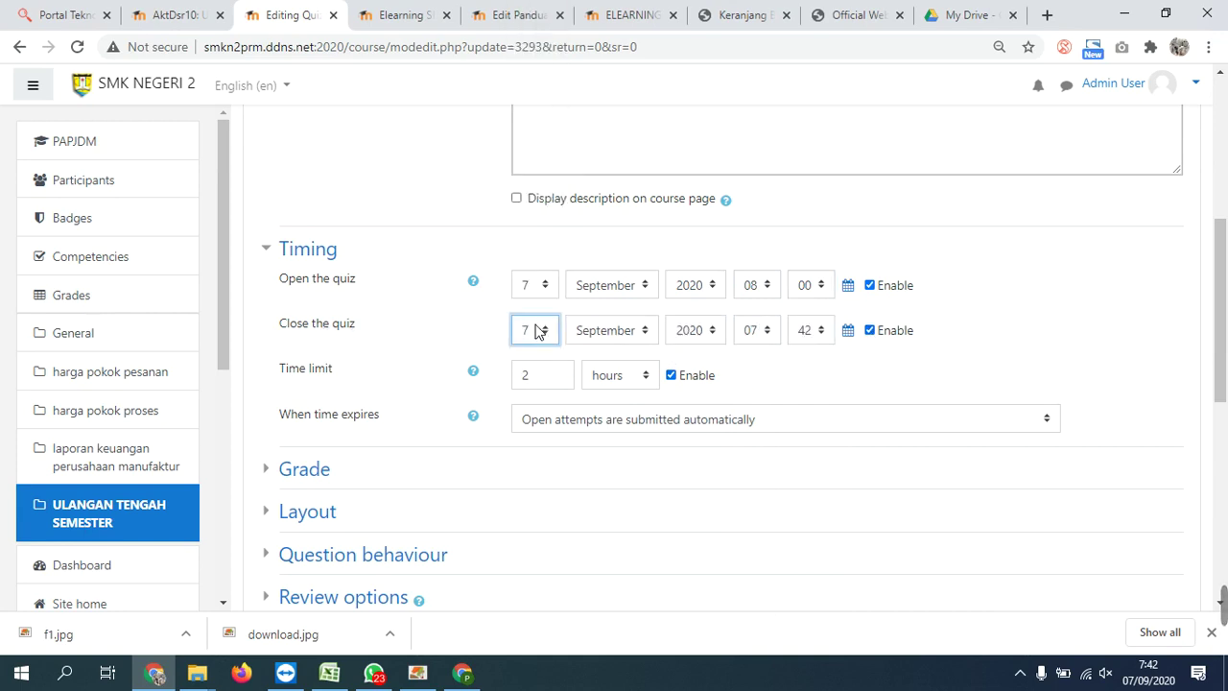
{"action": "left_click", "coordinate": [881, 336]}
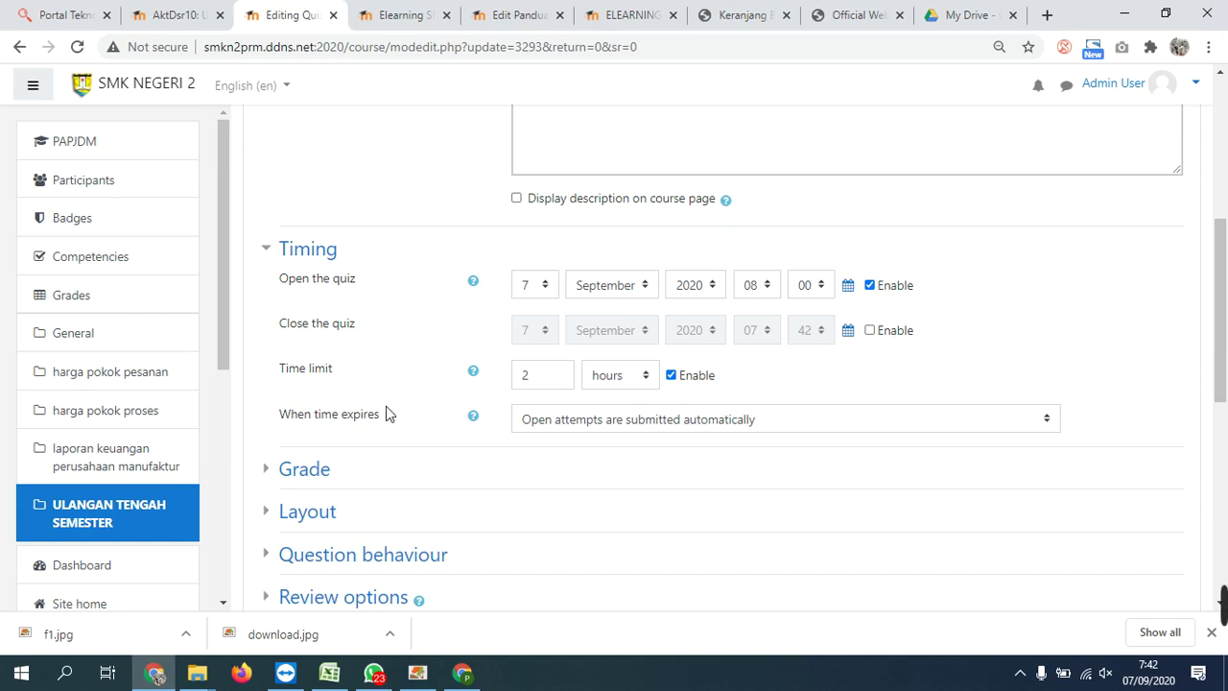
- Expand the quiz's grade settings and set the attempts allowed to 1
{"action": "scroll", "coordinate": [329, 376], "scroll_direction": "down", "scroll_amount": 1}
{"action": "left_click", "coordinate": [317, 380]}
{"action": "scroll", "coordinate": [551, 413], "scroll_direction": "down", "scroll_amount": 2}
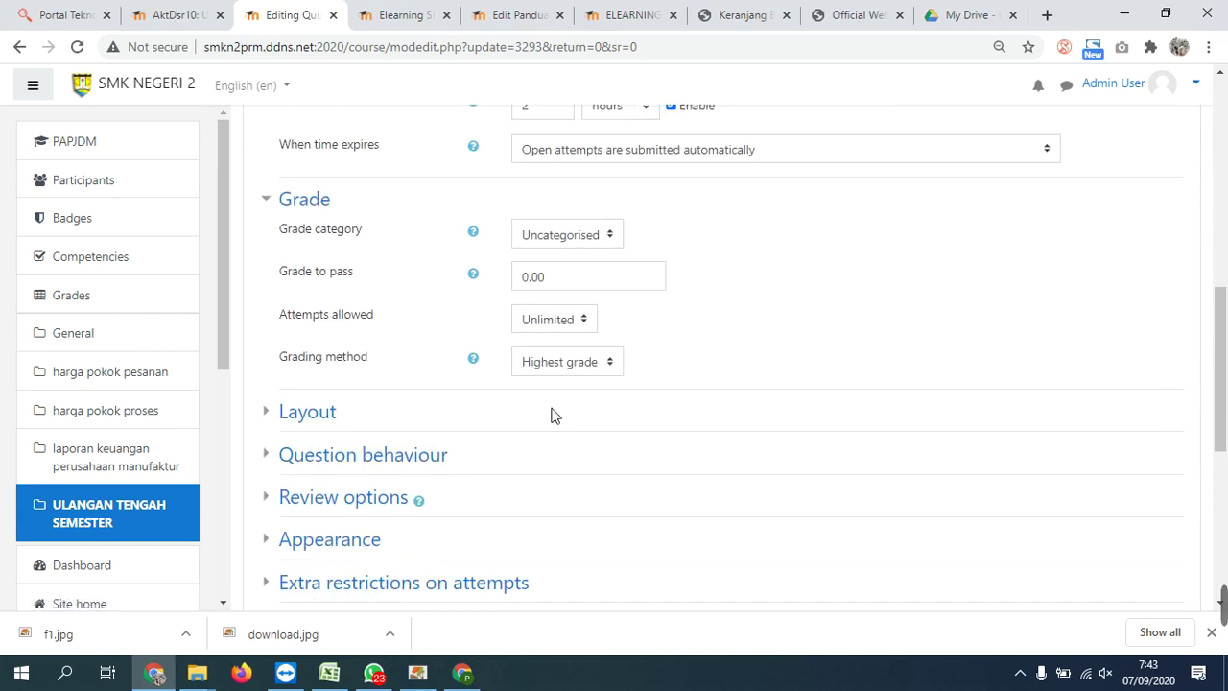
{"action": "left_click", "coordinate": [563, 327]}
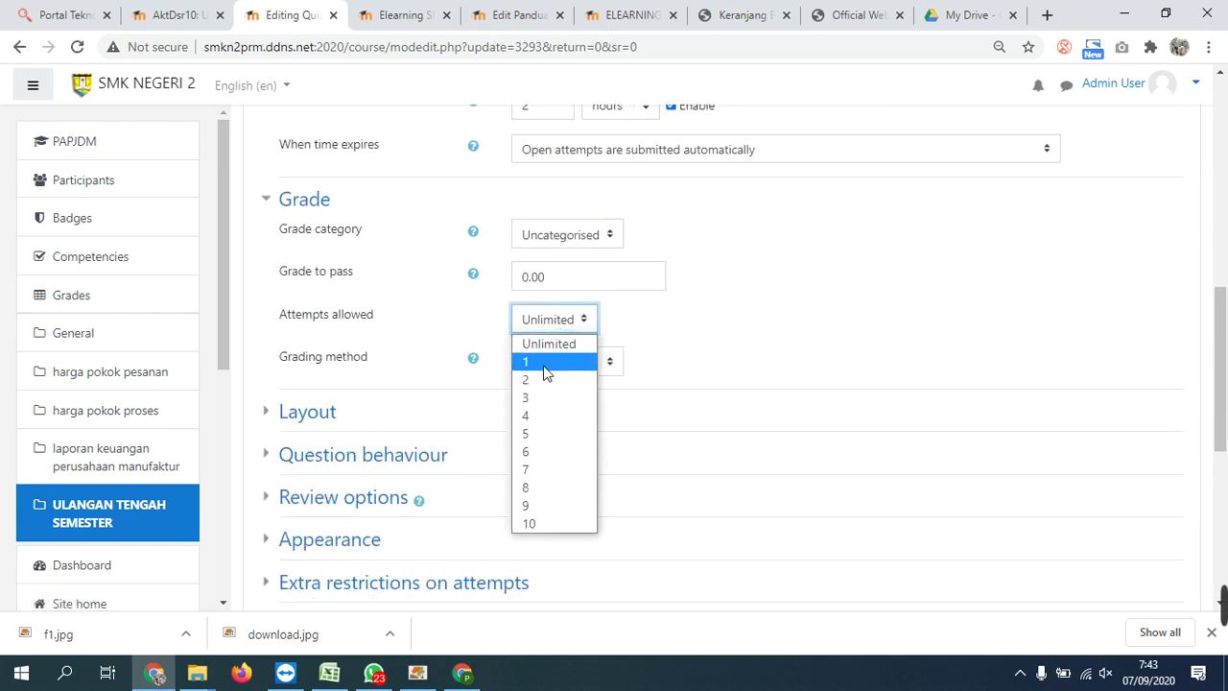
{"action": "left_click", "coordinate": [544, 366]}
{"action": "left_click", "coordinate": [570, 326]}
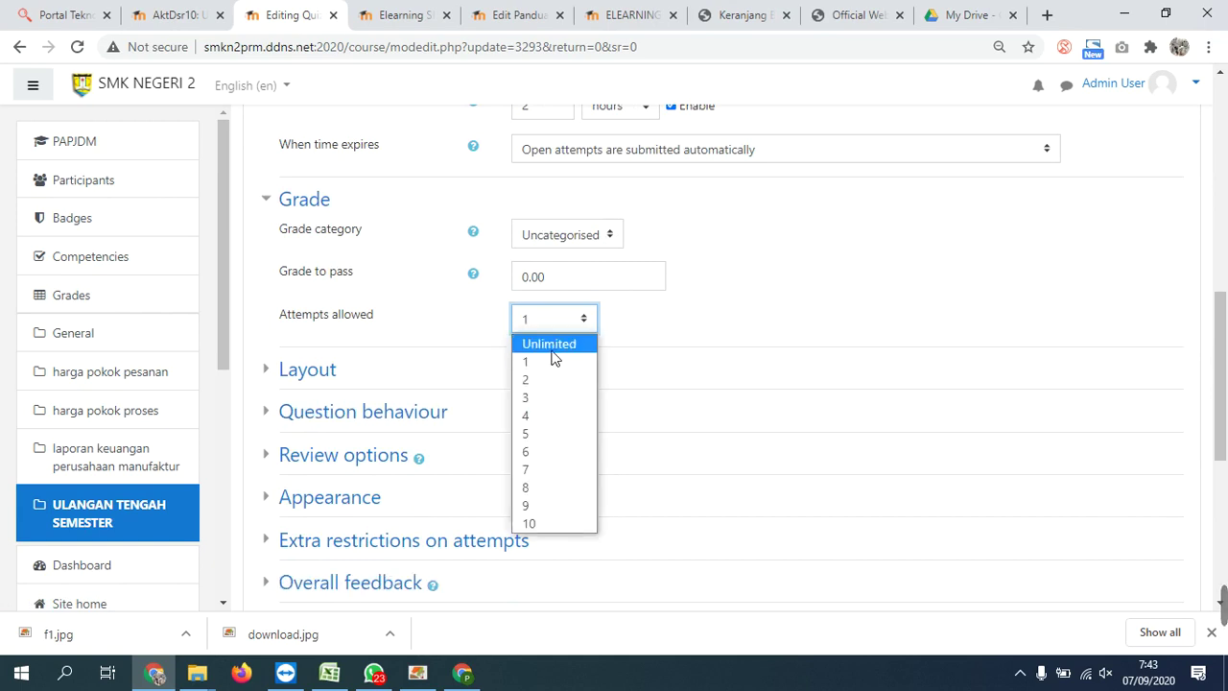
{"action": "left_click", "coordinate": [545, 359]}
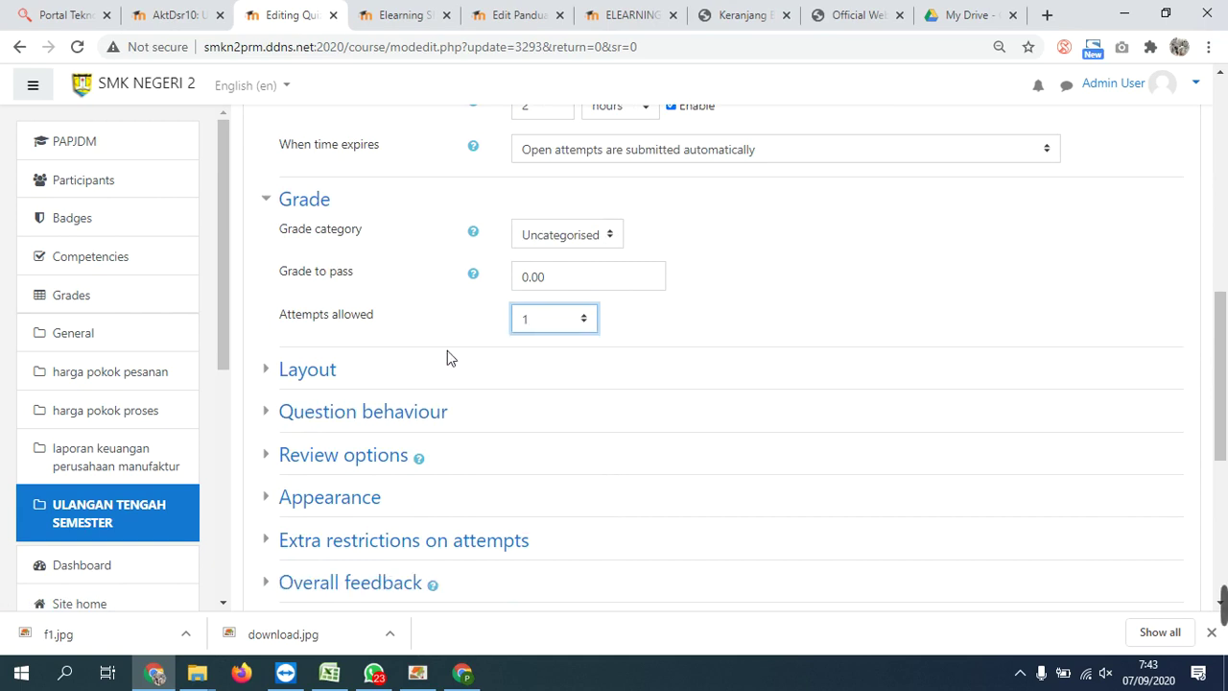
{"action": "left_click", "coordinate": [543, 319]}
{"action": "left_click", "coordinate": [546, 342]}
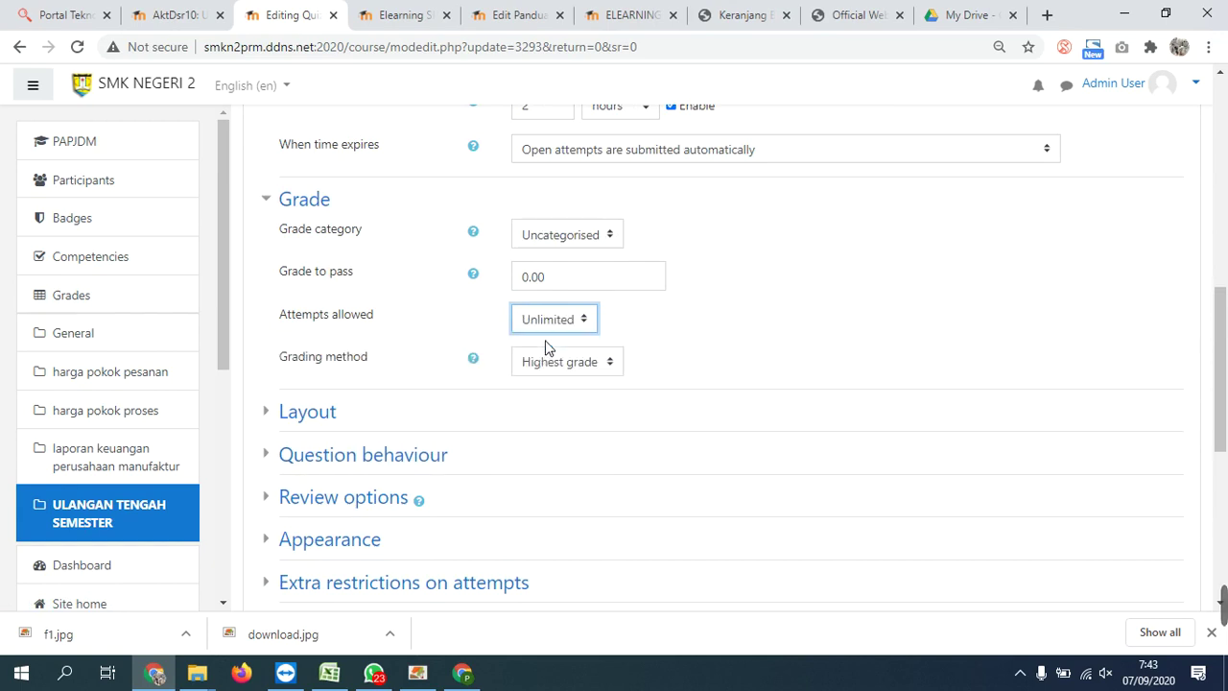
{"action": "left_click", "coordinate": [543, 324]}
{"action": "left_click", "coordinate": [543, 361]}
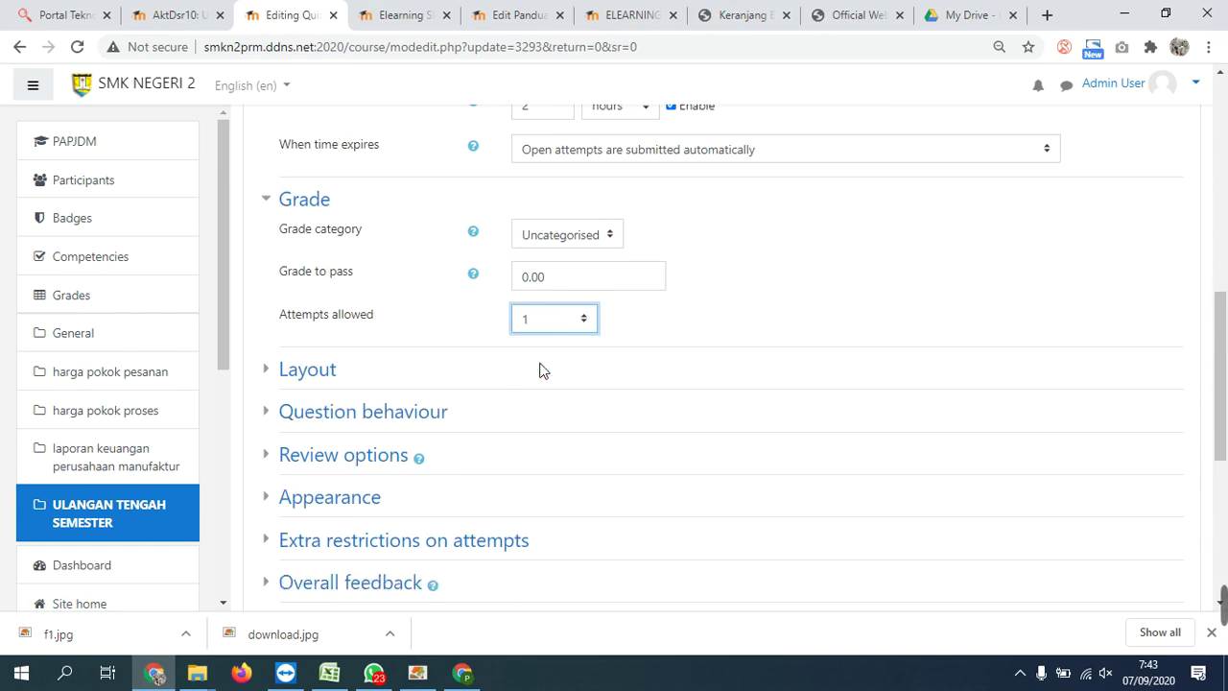
- Expand the review options and leave only Marks enabled for immediately after the attempt
{"action": "scroll", "coordinate": [511, 372], "scroll_direction": "down", "scroll_amount": 1}
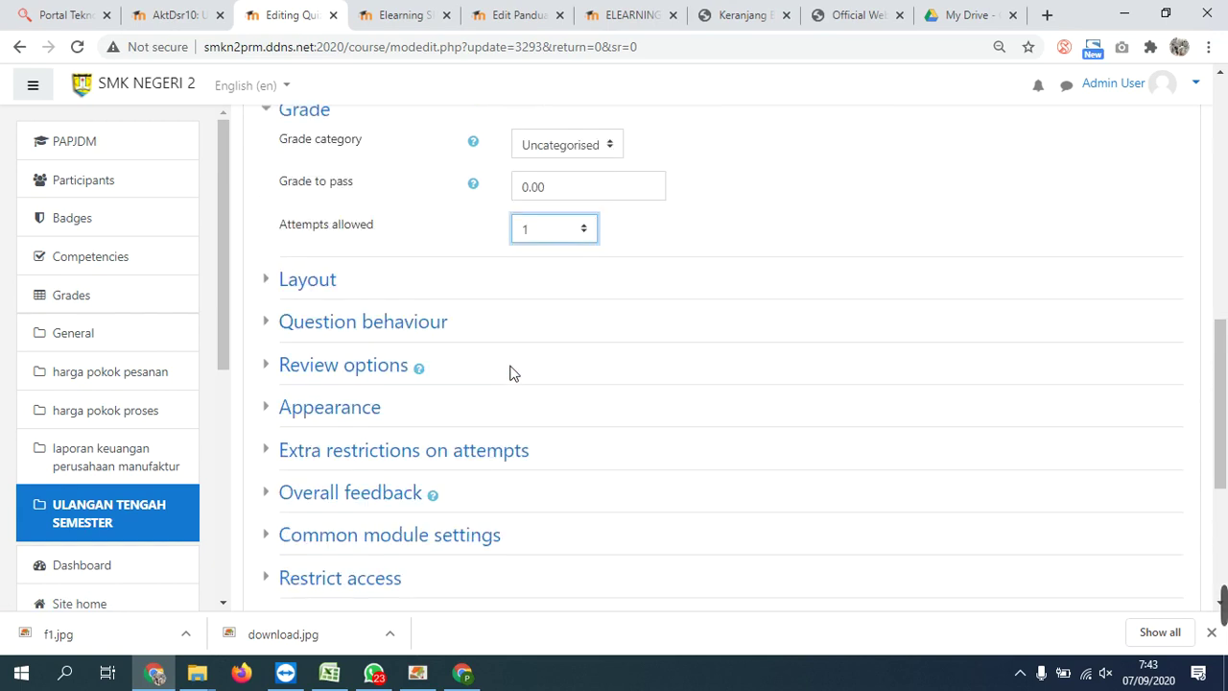
{"action": "left_click", "coordinate": [388, 367]}
{"action": "scroll", "coordinate": [624, 403], "scroll_direction": "down", "scroll_amount": 2}
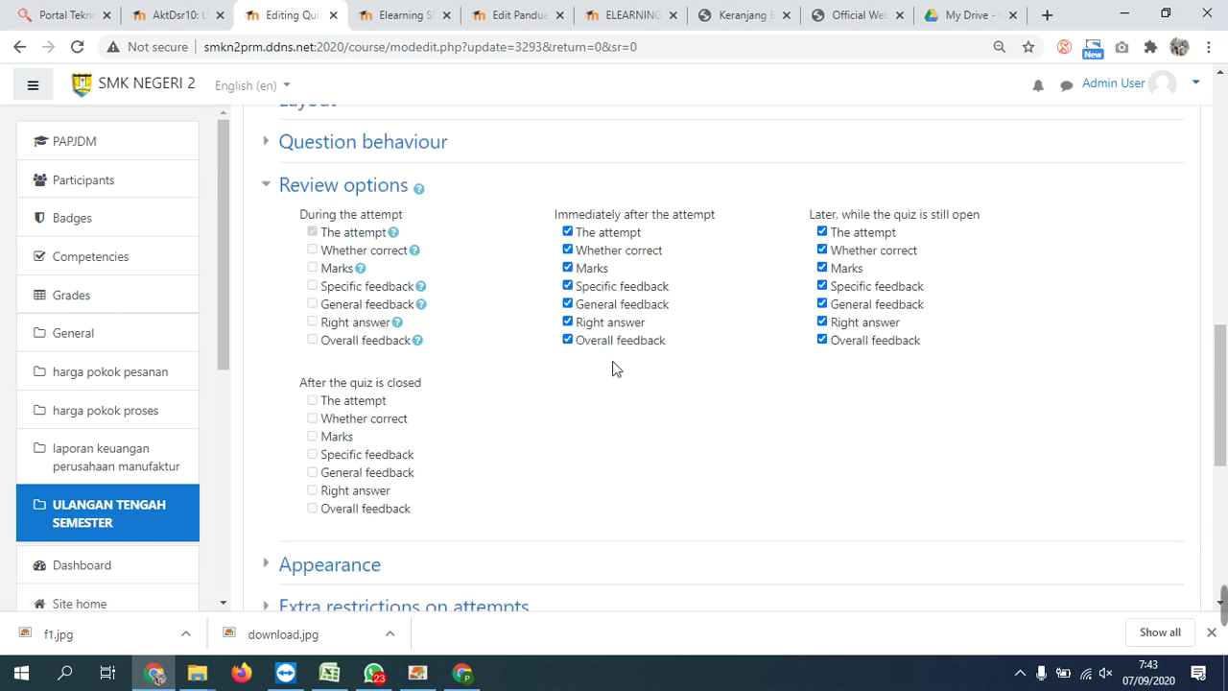
{"action": "left_click", "coordinate": [617, 339]}
{"action": "left_click", "coordinate": [613, 323]}
{"action": "left_click", "coordinate": [614, 304]}
{"action": "left_click", "coordinate": [615, 286]}
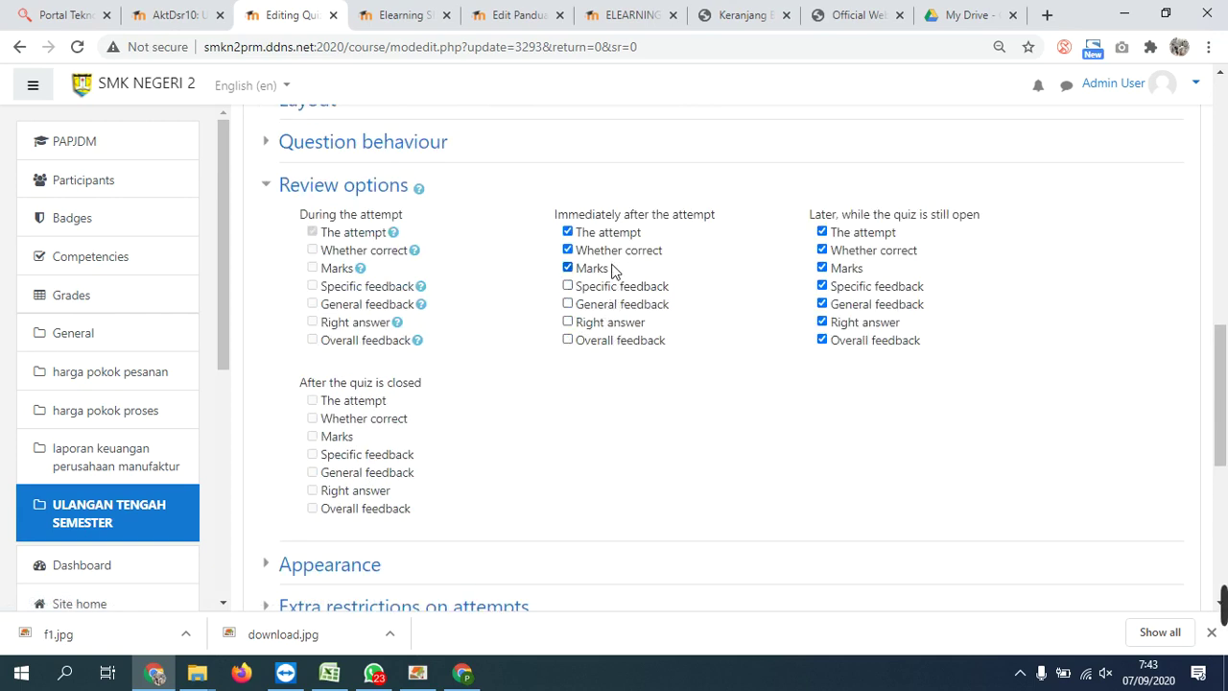
{"action": "left_click", "coordinate": [613, 268]}
{"action": "left_click", "coordinate": [617, 251]}
{"action": "left_click", "coordinate": [614, 234]}
{"action": "left_click", "coordinate": [596, 271]}
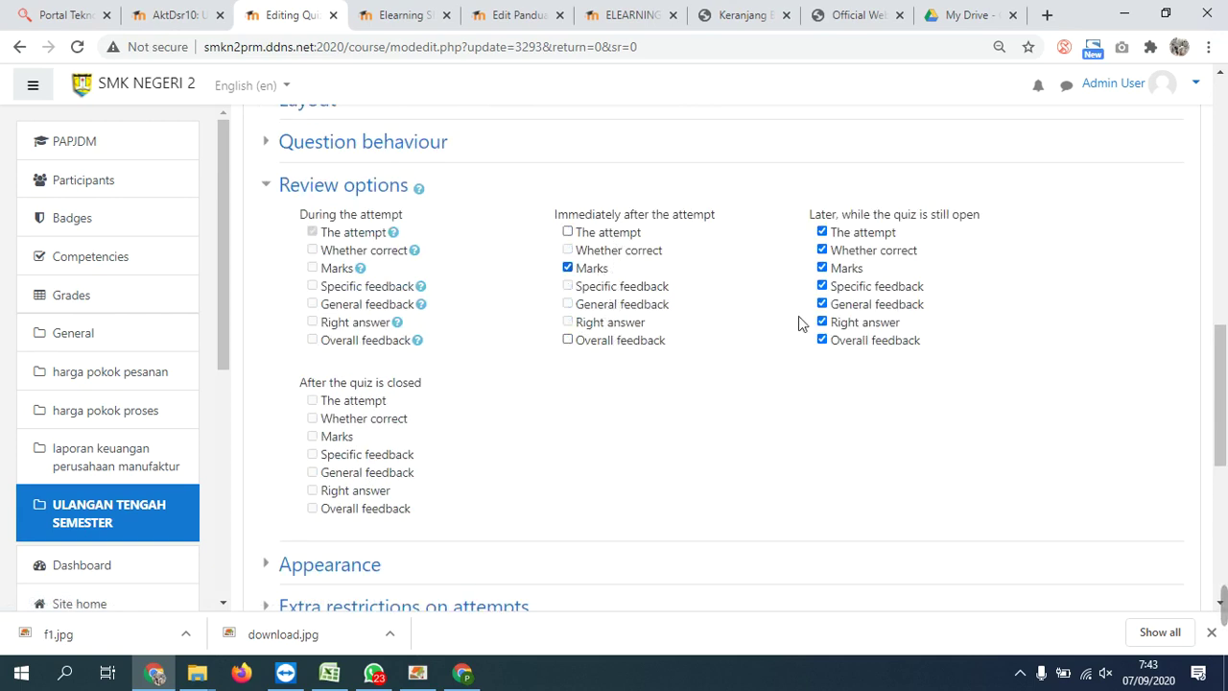
- Leave only Marks enabled in the review options for later, while the quiz is still open
{"action": "left_click", "coordinate": [829, 341]}
{"action": "left_click", "coordinate": [833, 323]}
{"action": "left_click", "coordinate": [844, 304]}
{"action": "left_click", "coordinate": [849, 287]}
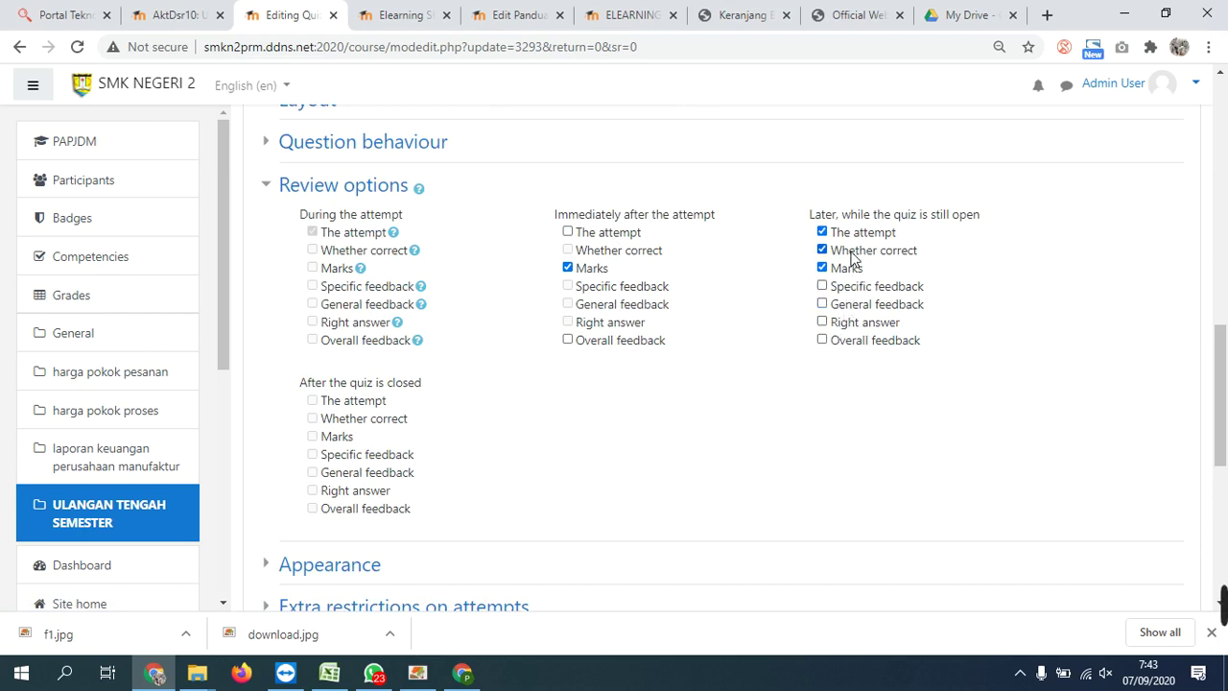
{"action": "left_click", "coordinate": [854, 251]}
{"action": "left_click", "coordinate": [851, 240]}
- Set completion tracking to show the activity as complete when conditions are met, requiring students to view it and receive a grade
{"action": "scroll", "coordinate": [378, 433], "scroll_direction": "down", "scroll_amount": 3}
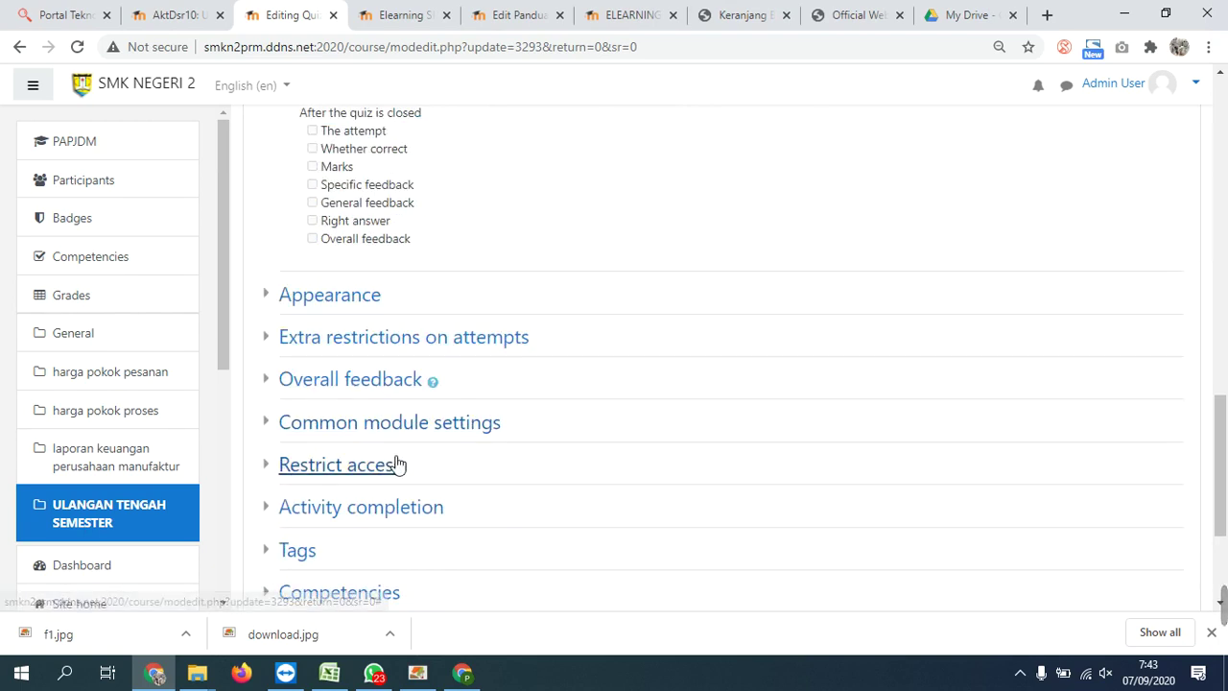
{"action": "scroll", "coordinate": [391, 394], "scroll_direction": "down", "scroll_amount": 2}
{"action": "left_click", "coordinate": [387, 331]}
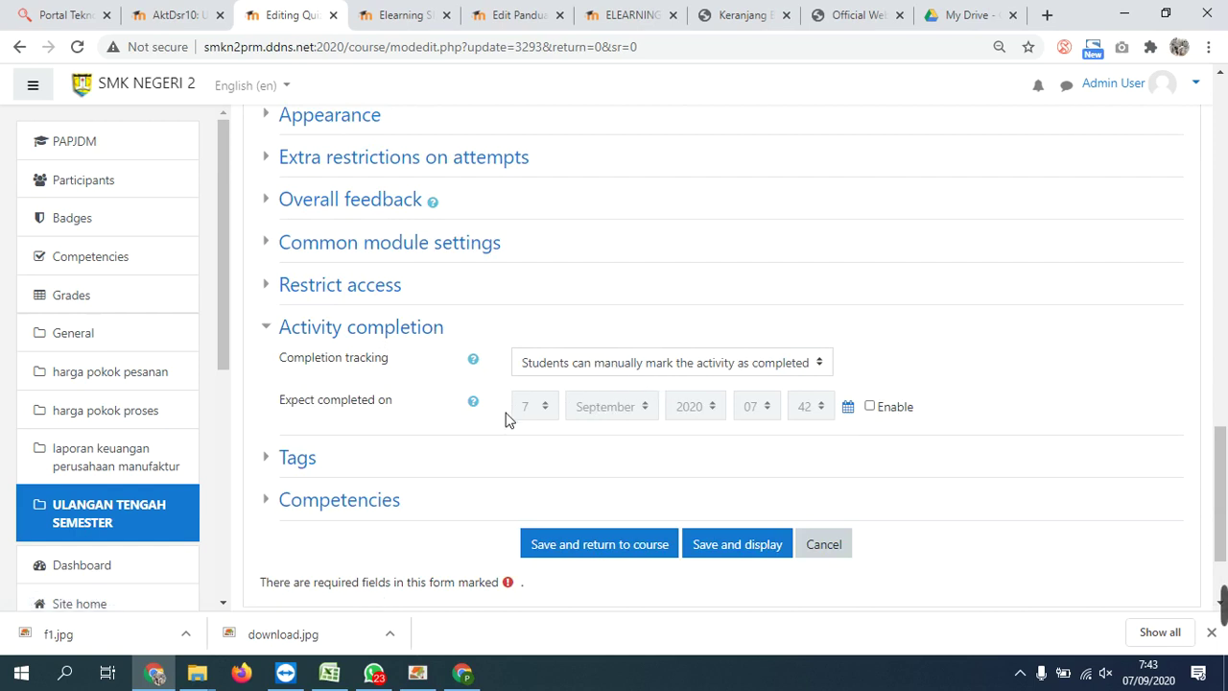
{"action": "left_click", "coordinate": [582, 367]}
{"action": "left_click", "coordinate": [559, 421]}
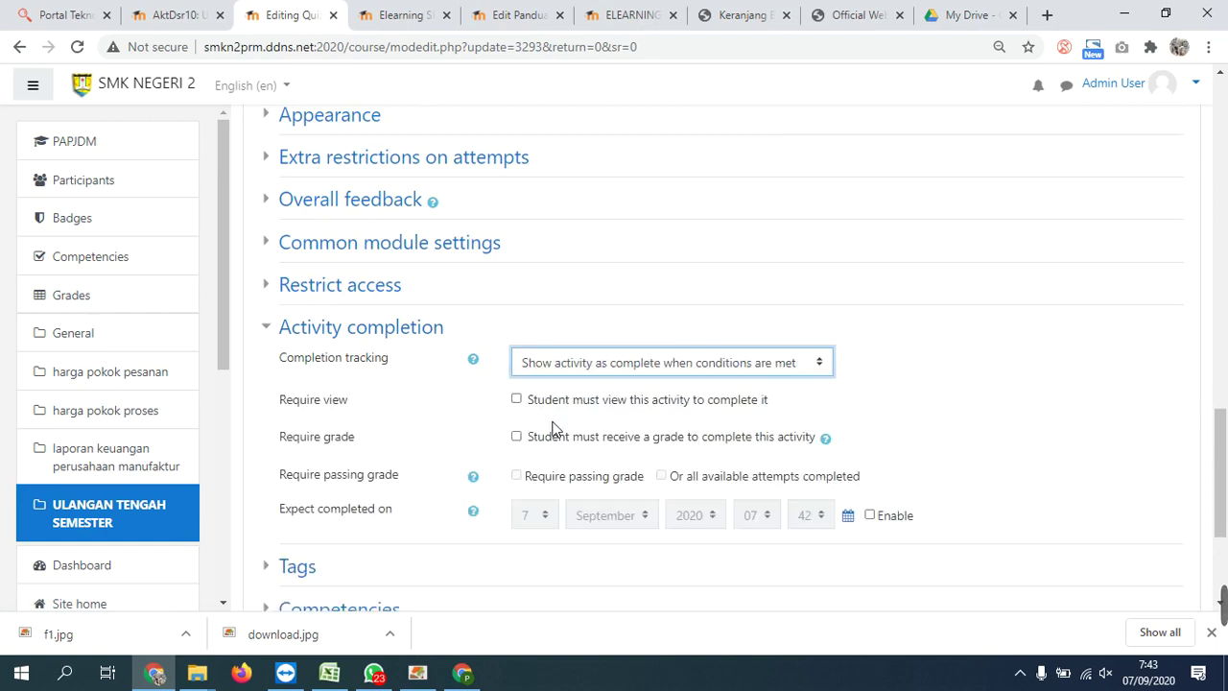
{"action": "left_click", "coordinate": [579, 401]}
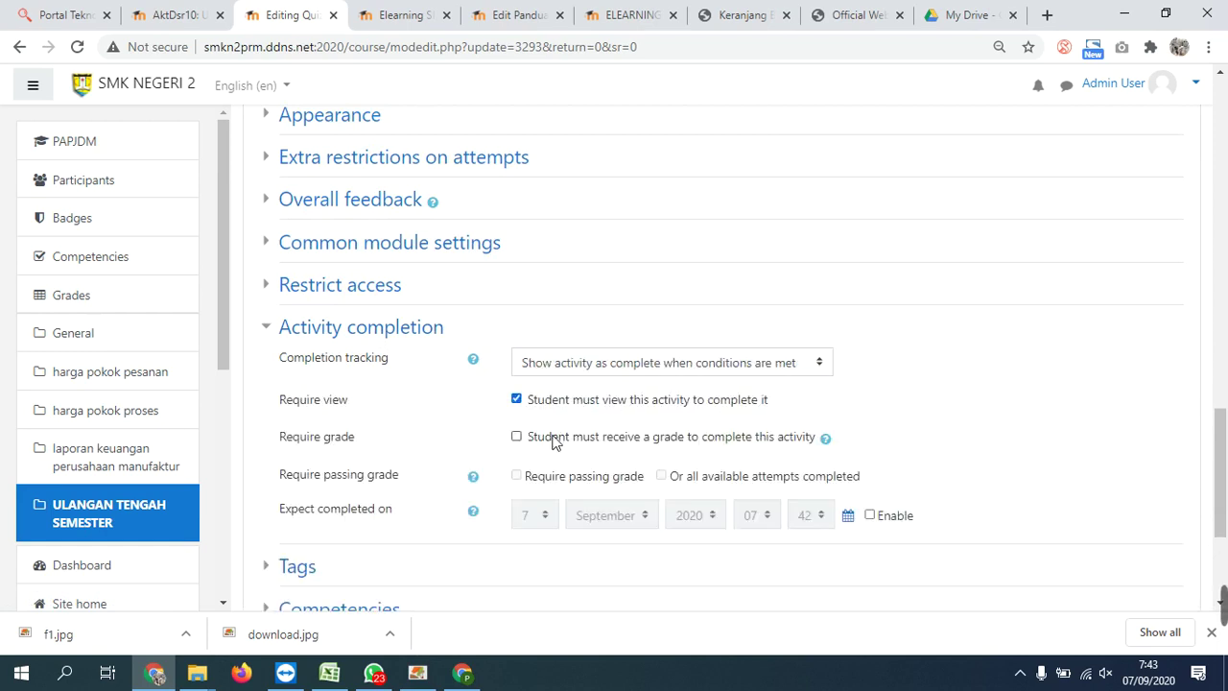
{"action": "left_click", "coordinate": [557, 438]}
- Review the whole quiz settings form, checking the name, timing, grade, review options and activity completion
{"action": "scroll", "coordinate": [443, 477], "scroll_direction": "down", "scroll_amount": 3}
{"action": "scroll", "coordinate": [443, 477], "scroll_direction": "up", "scroll_amount": 3}
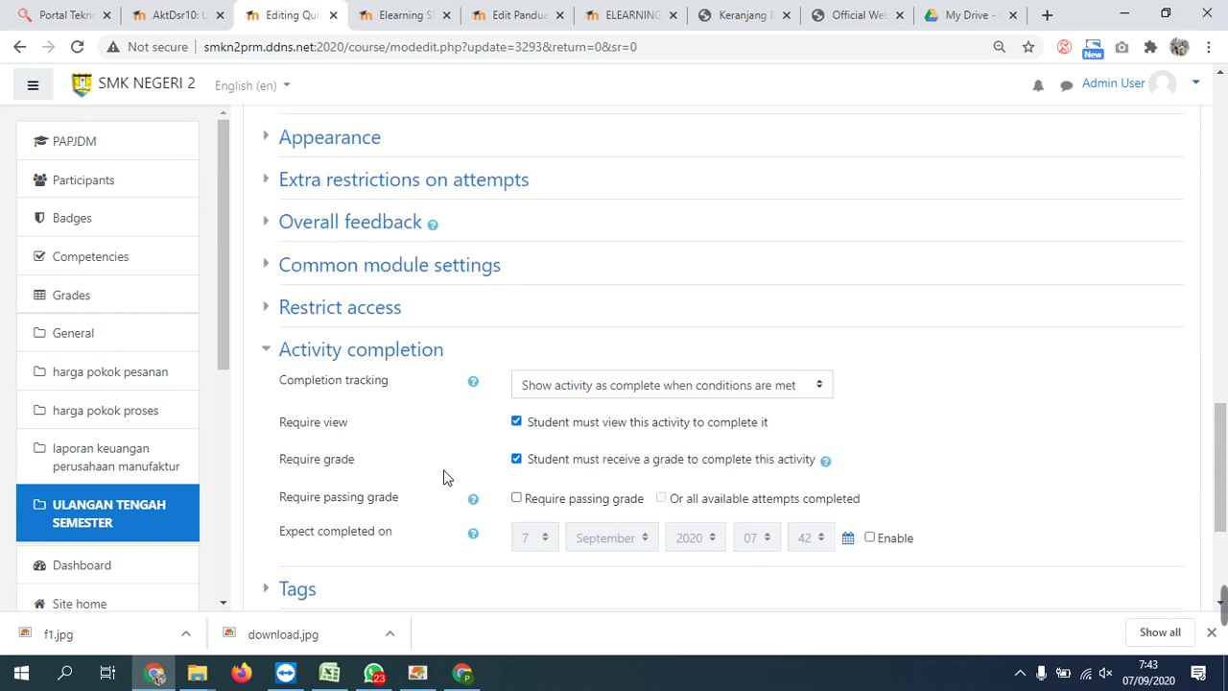
{"action": "scroll", "coordinate": [444, 477], "scroll_direction": "up", "scroll_amount": 2}
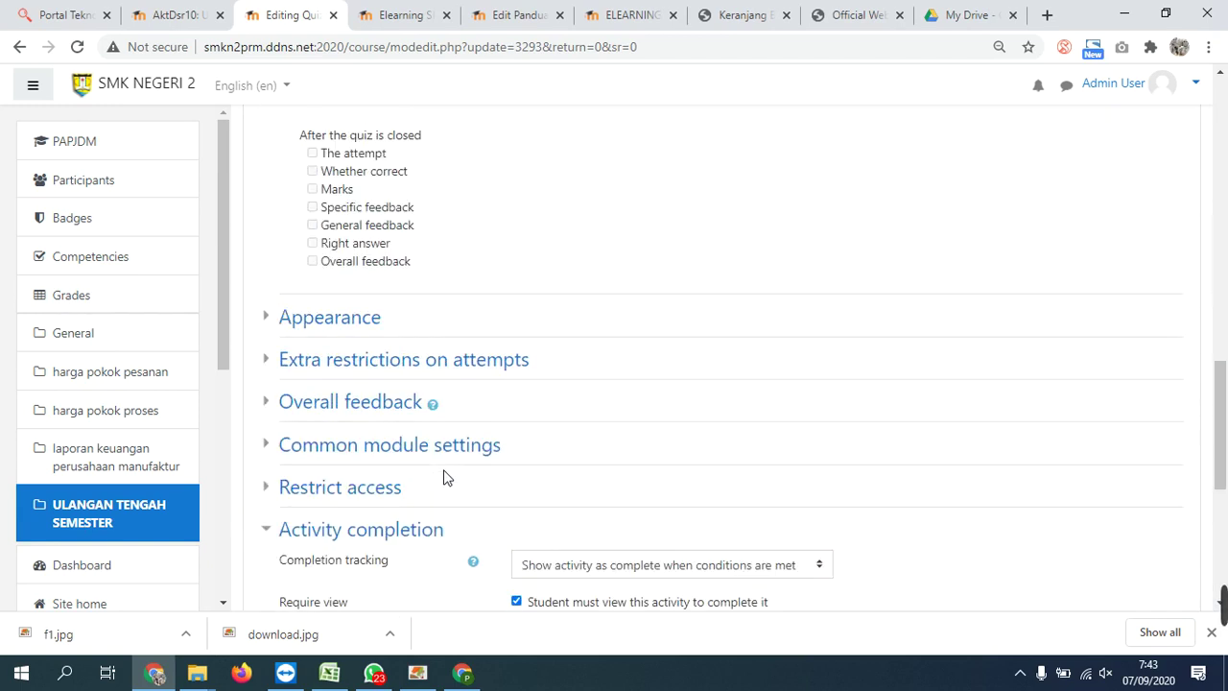
{"action": "scroll", "coordinate": [444, 477], "scroll_direction": "up", "scroll_amount": 9}
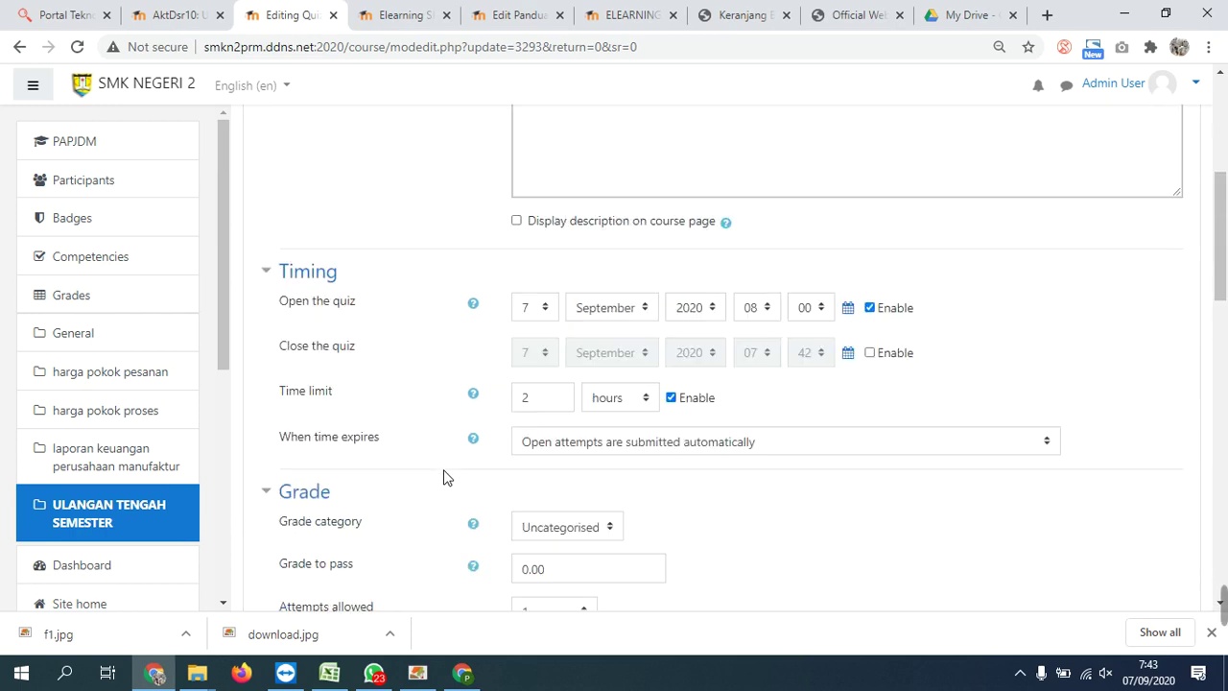
{"action": "scroll", "coordinate": [443, 477], "scroll_direction": "up", "scroll_amount": 4}
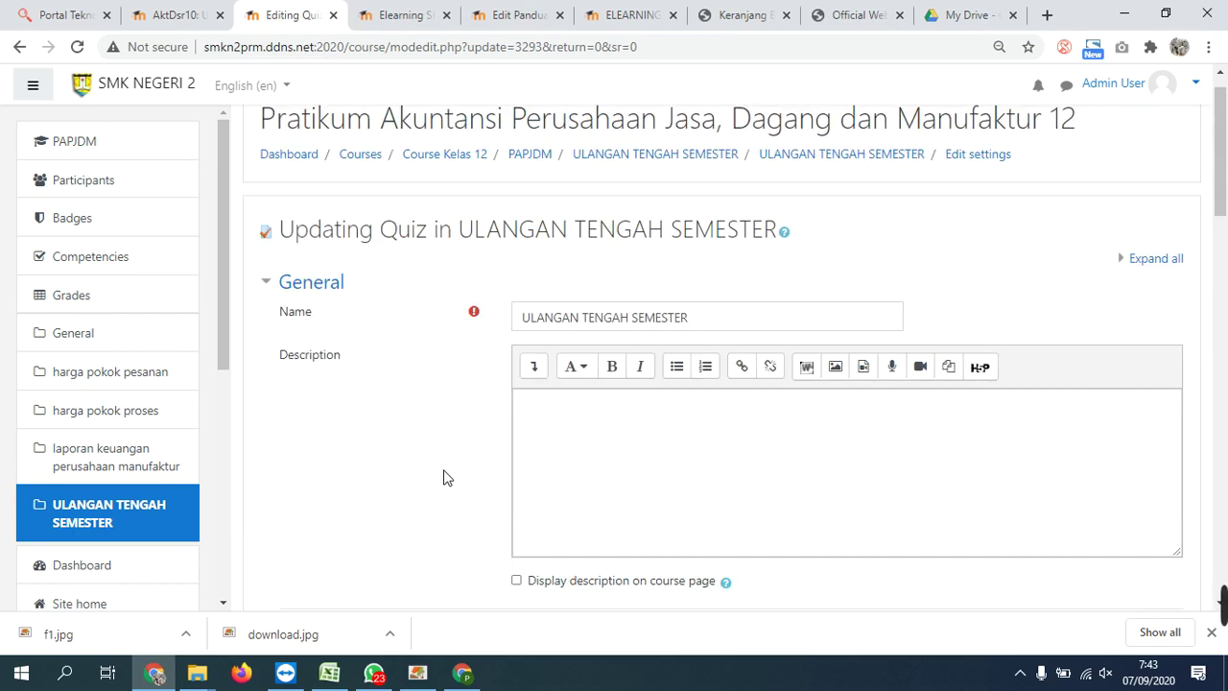
{"action": "scroll", "coordinate": [444, 477], "scroll_direction": "down", "scroll_amount": 10}
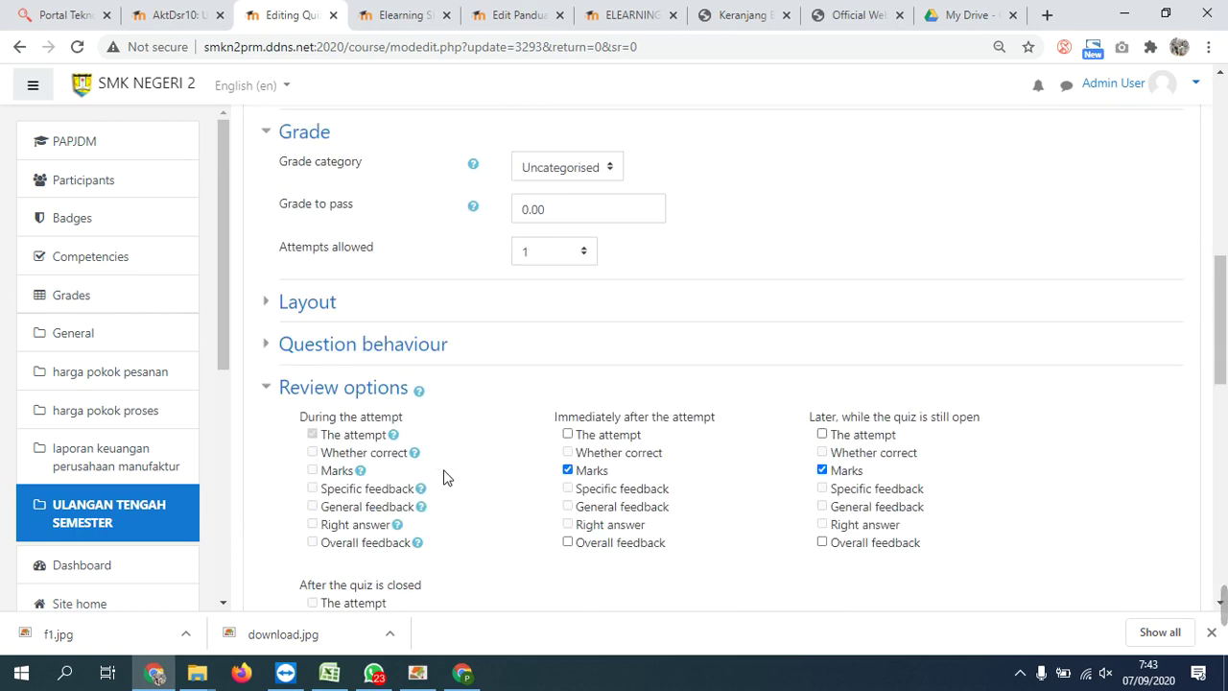
{"action": "scroll", "coordinate": [443, 477], "scroll_direction": "down", "scroll_amount": 8}
{"action": "scroll", "coordinate": [444, 477], "scroll_direction": "down", "scroll_amount": 3}
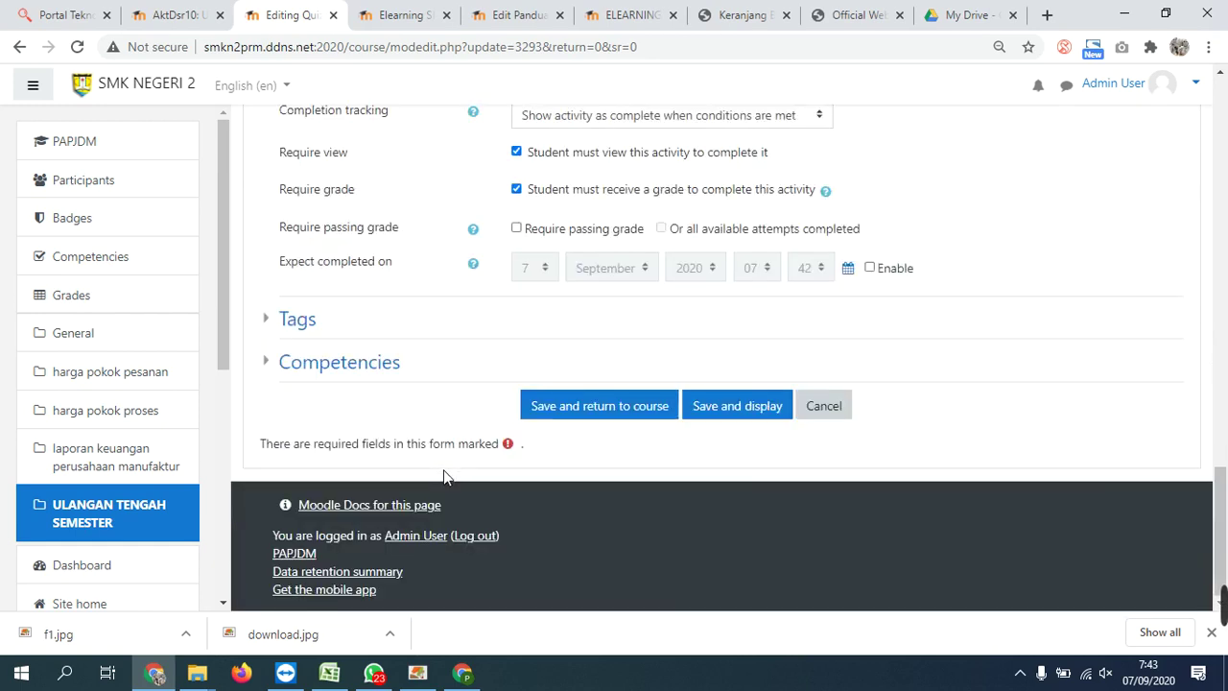
{"action": "scroll", "coordinate": [443, 477], "scroll_direction": "up", "scroll_amount": 15}
{"action": "scroll", "coordinate": [444, 477], "scroll_direction": "up", "scroll_amount": 7}
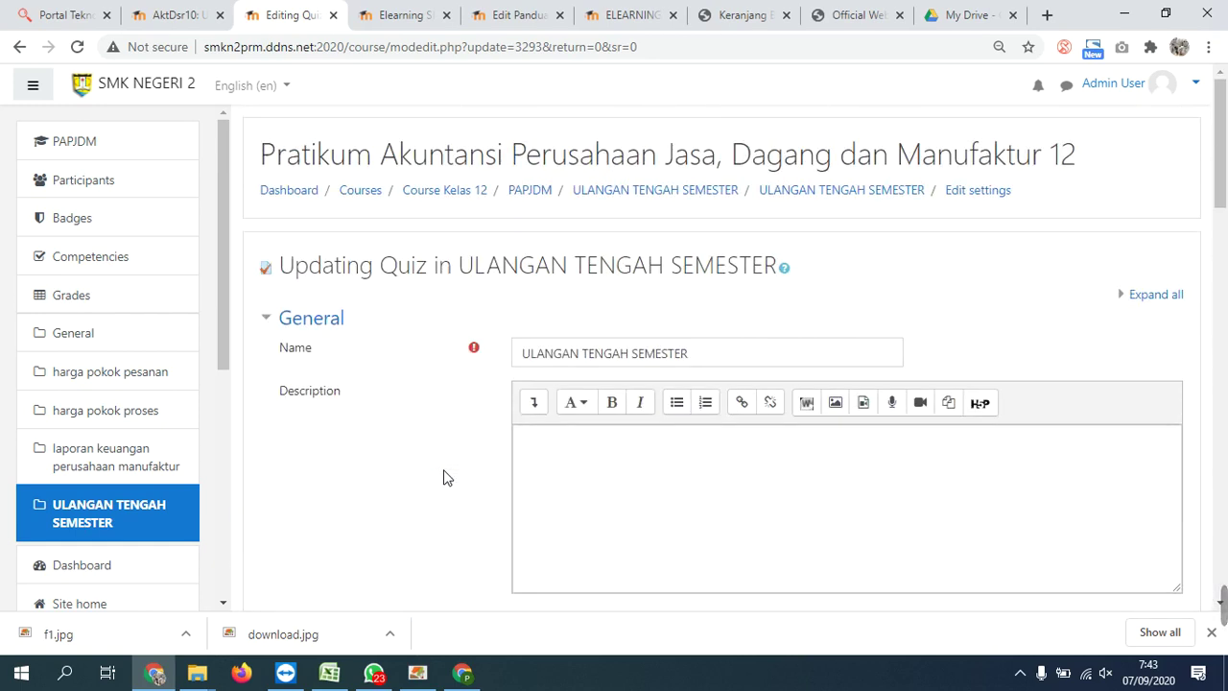
{"action": "scroll", "coordinate": [443, 477], "scroll_direction": "down", "scroll_amount": 8}
{"action": "scroll", "coordinate": [443, 477], "scroll_direction": "down", "scroll_amount": 11}
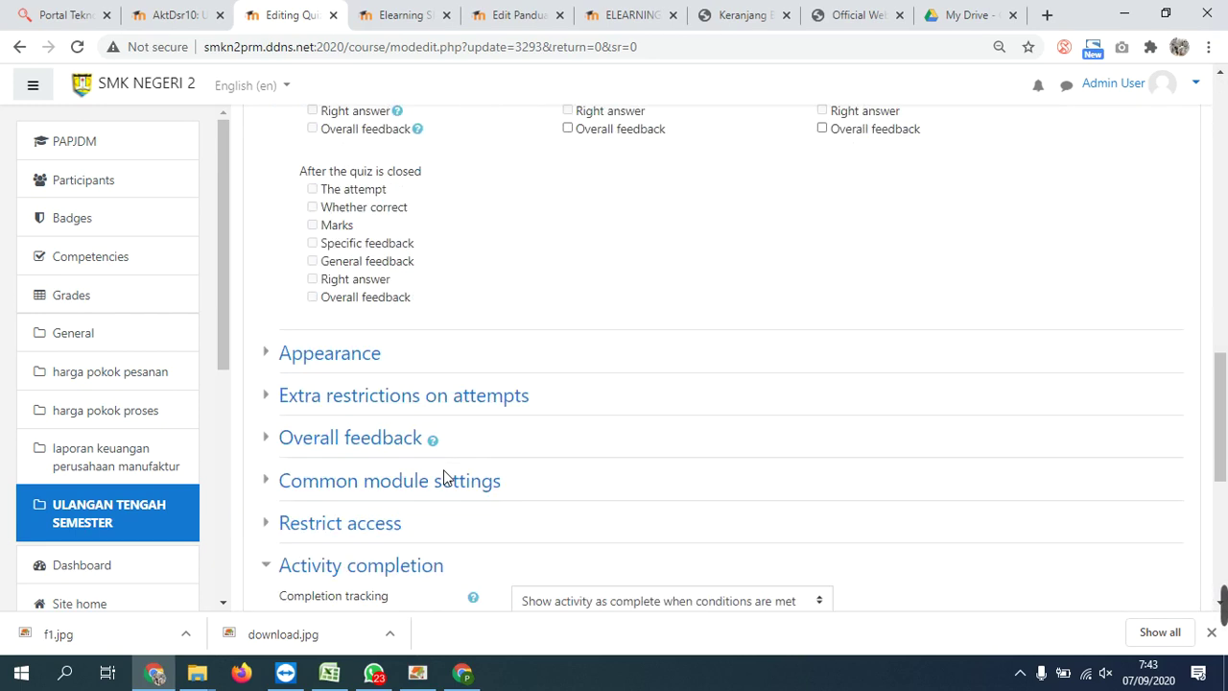
{"action": "scroll", "coordinate": [516, 375], "scroll_direction": "down", "scroll_amount": 3}
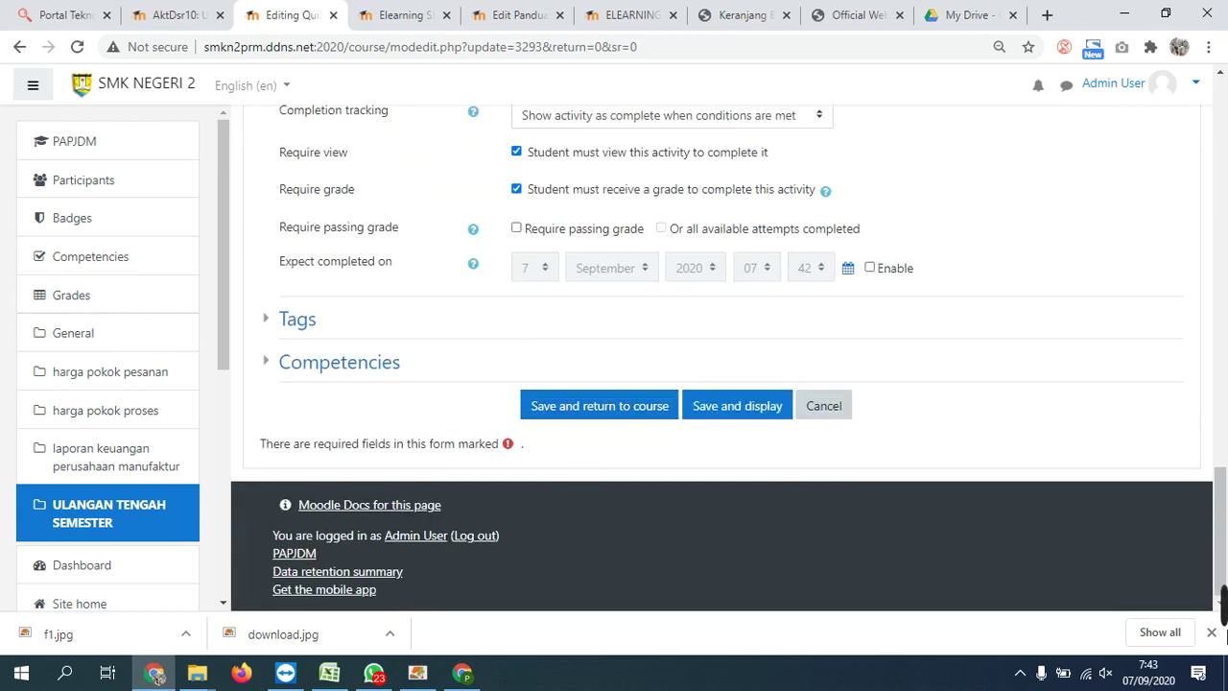